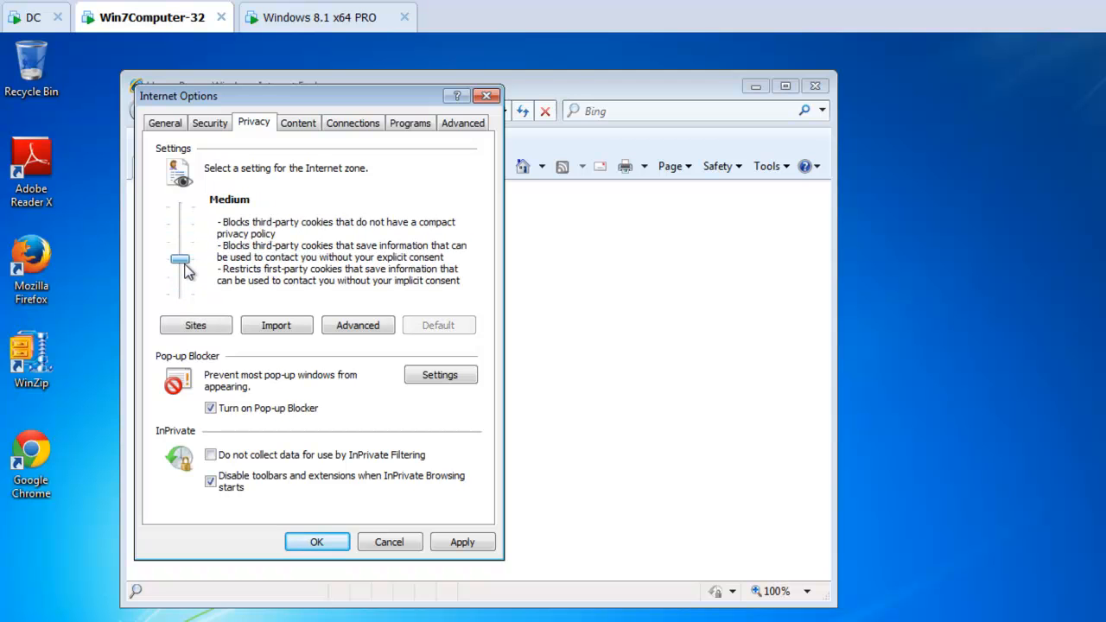
Step: Examine Internet Explorer's per-site privacy list and pop-up blocker settings in Internet Options, then close the options
left_click(192, 326)
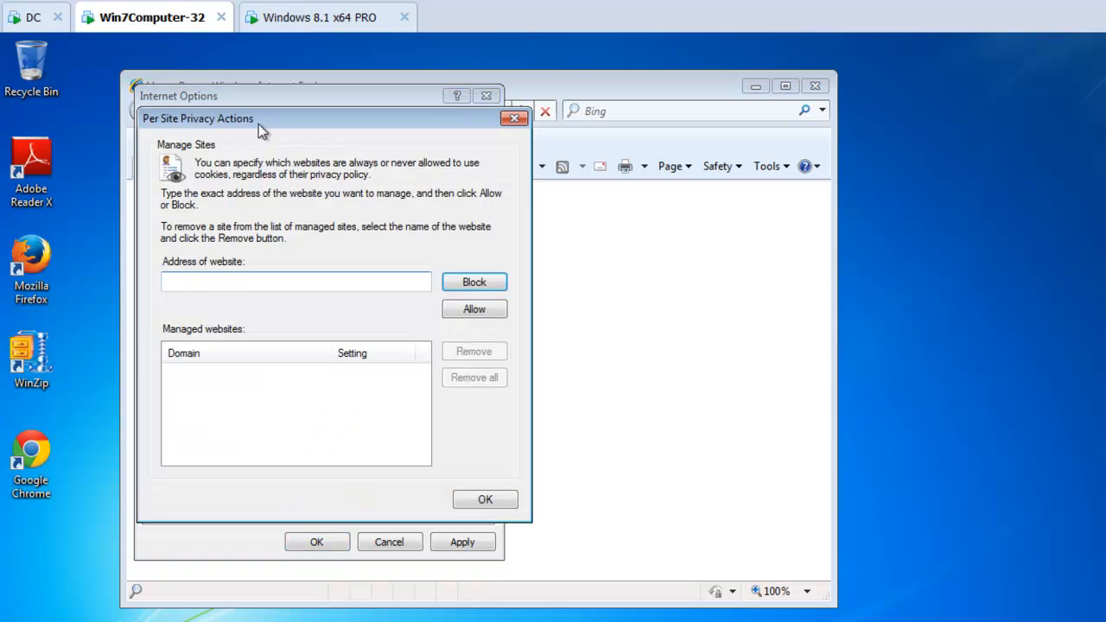
left_click_drag(259, 120, 610, 120)
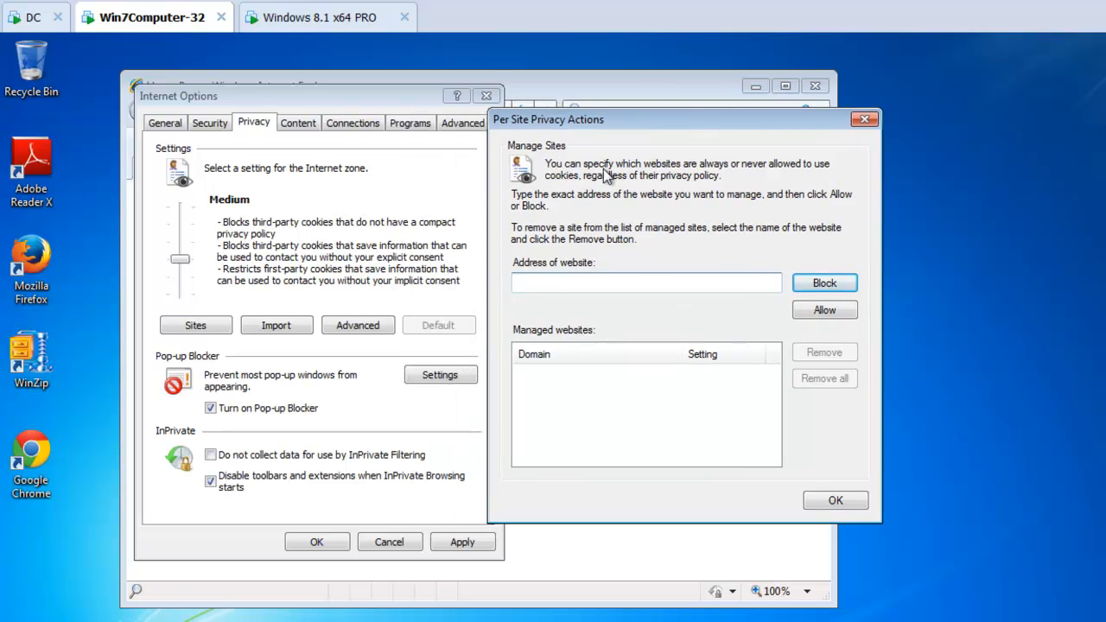
key("Escape")
left_click(440, 380)
left_click_drag(257, 121, 613, 134)
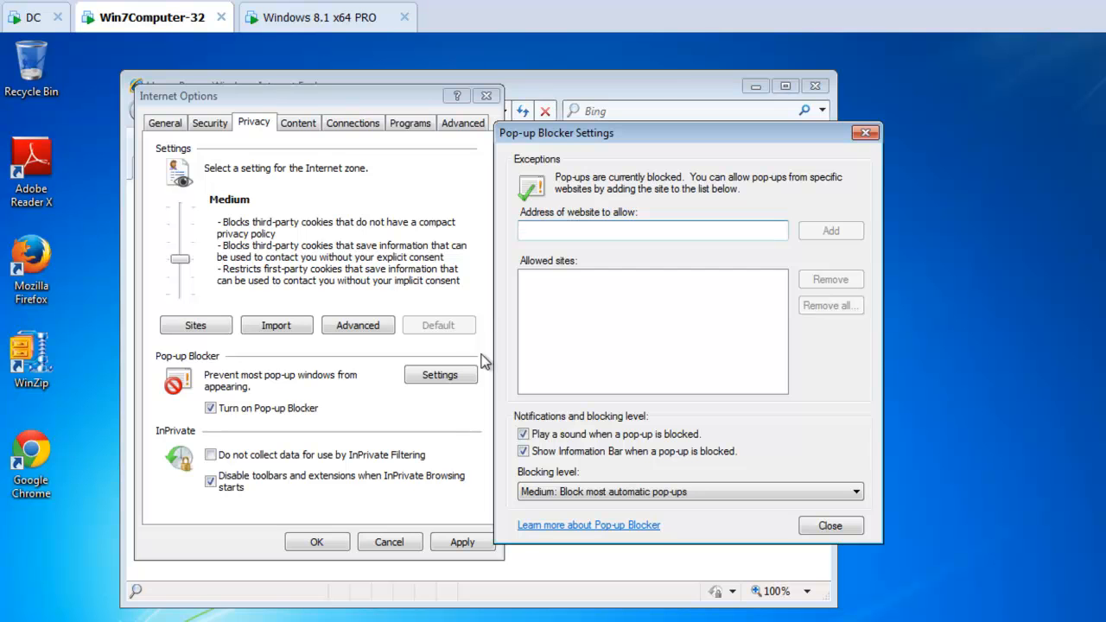
key("Escape")
left_click(485, 95)
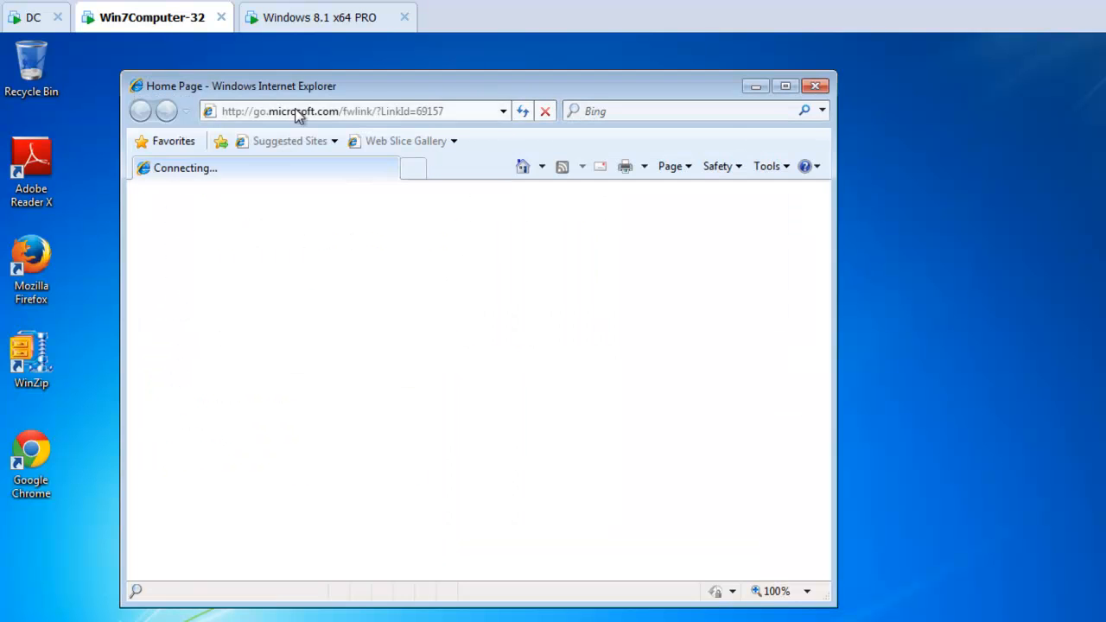
Step: Open the Internet Explorer pak's Privacy settings on the domain controller and disable the privacy slider in the target application
left_click(32, 17)
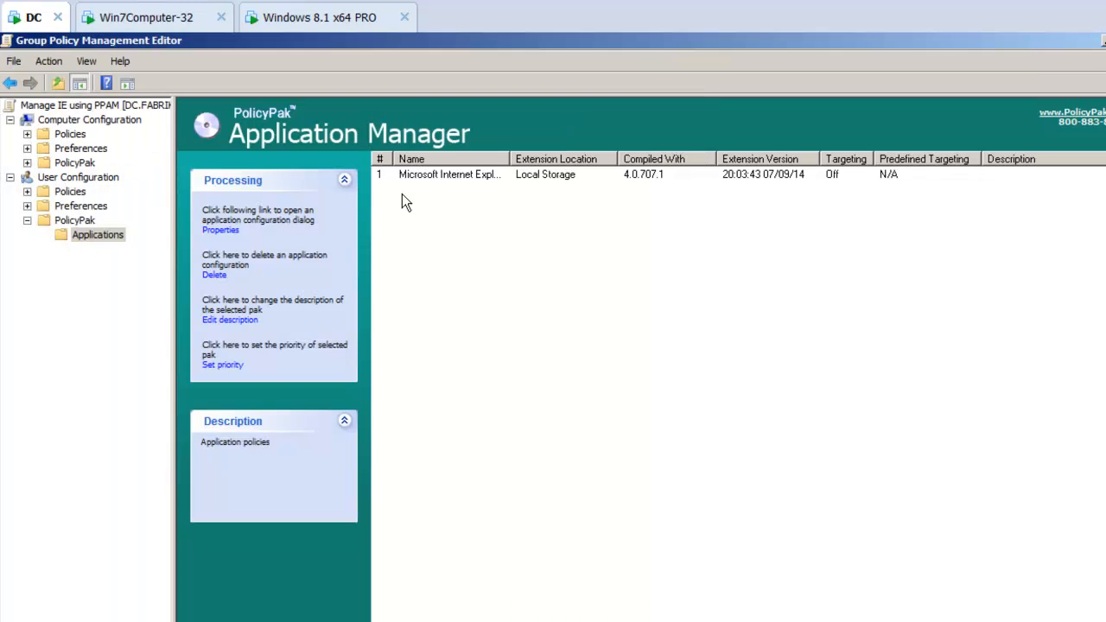
double_click(444, 176)
left_click_drag(314, 50, 507, 89)
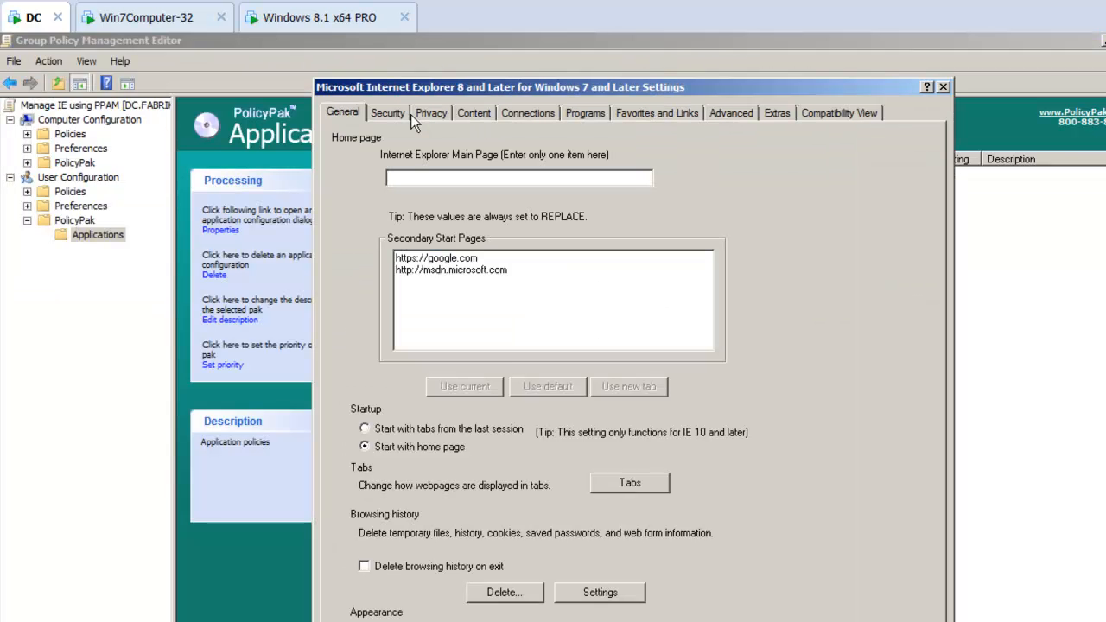
left_click(433, 112)
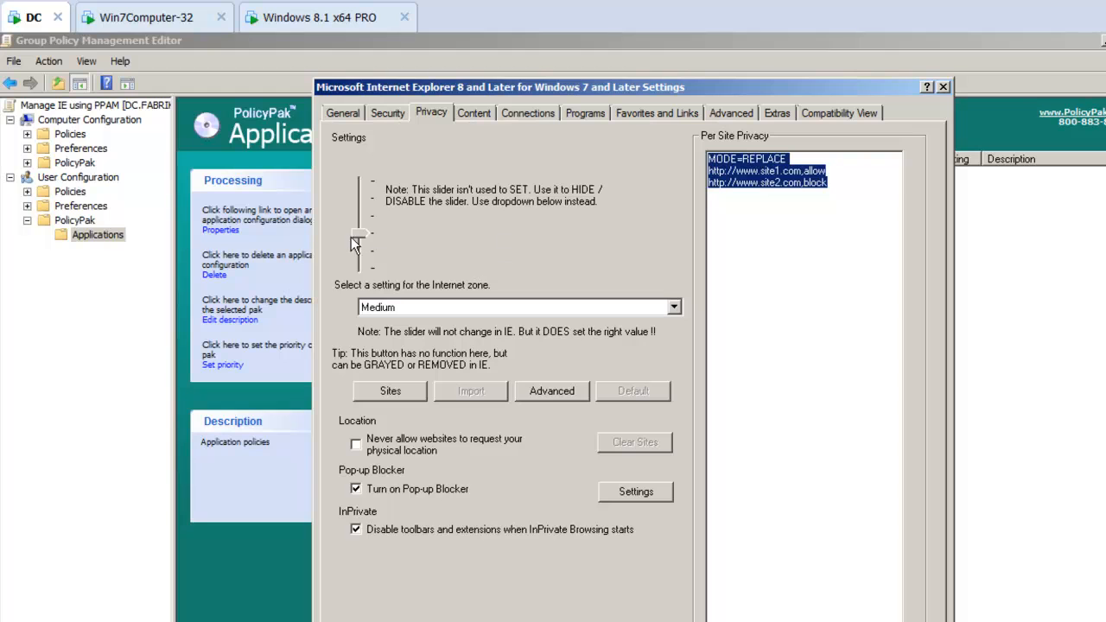
mouse_move(356, 201)
left_mouse_down()
mouse_move(357, 234)
mouse_move(353, 217)
left_mouse_up()
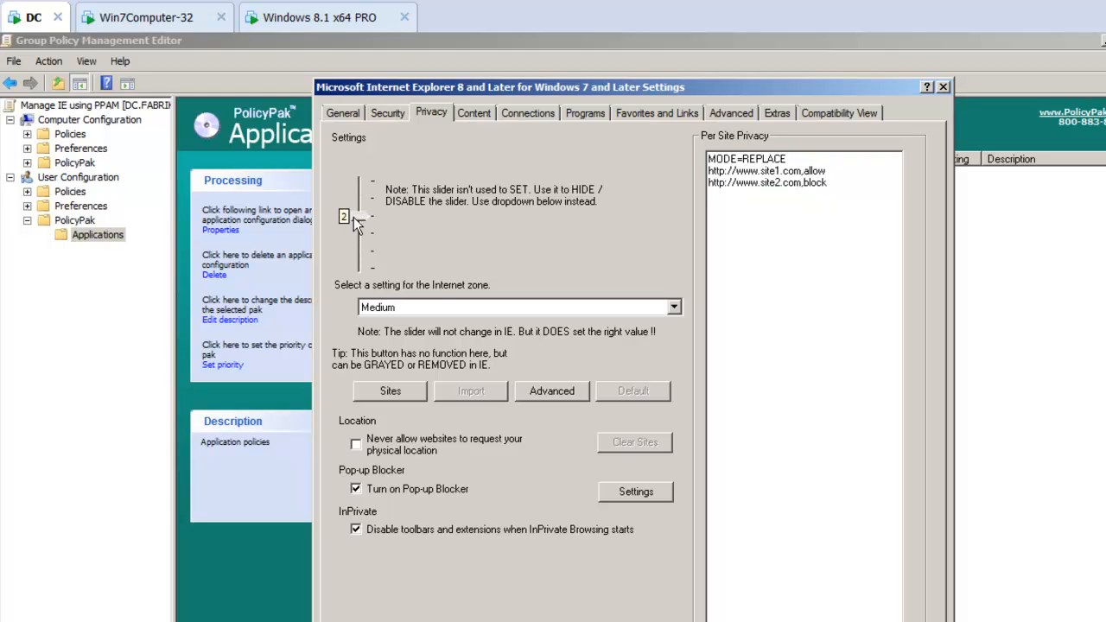
right_click(354, 216)
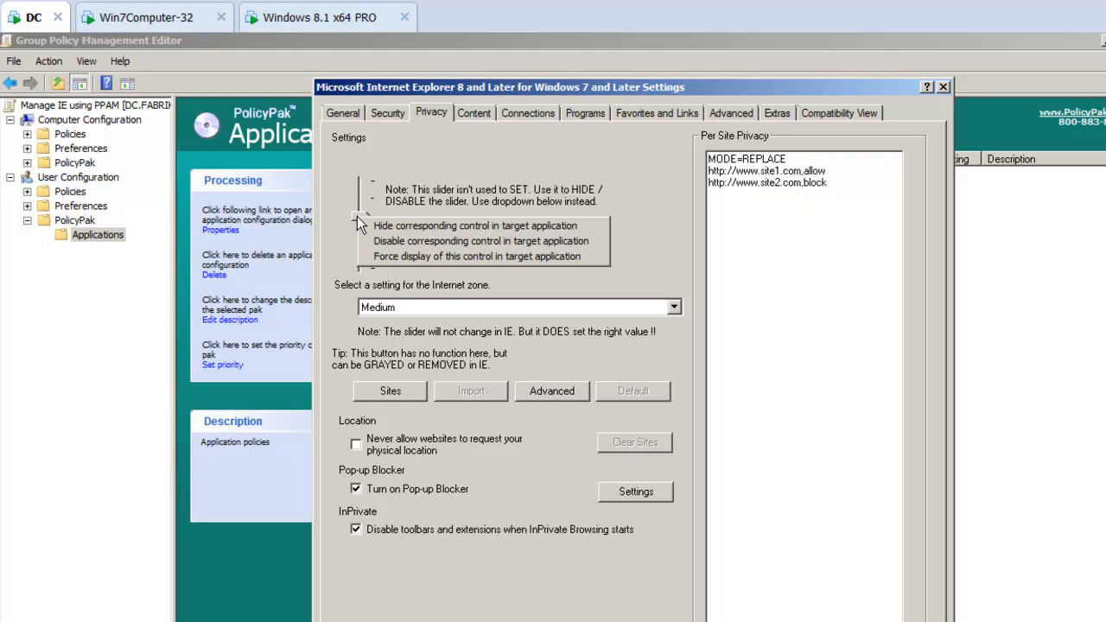
left_click(409, 244)
Step: Set the Internet zone privacy setting to Low
left_click(546, 306)
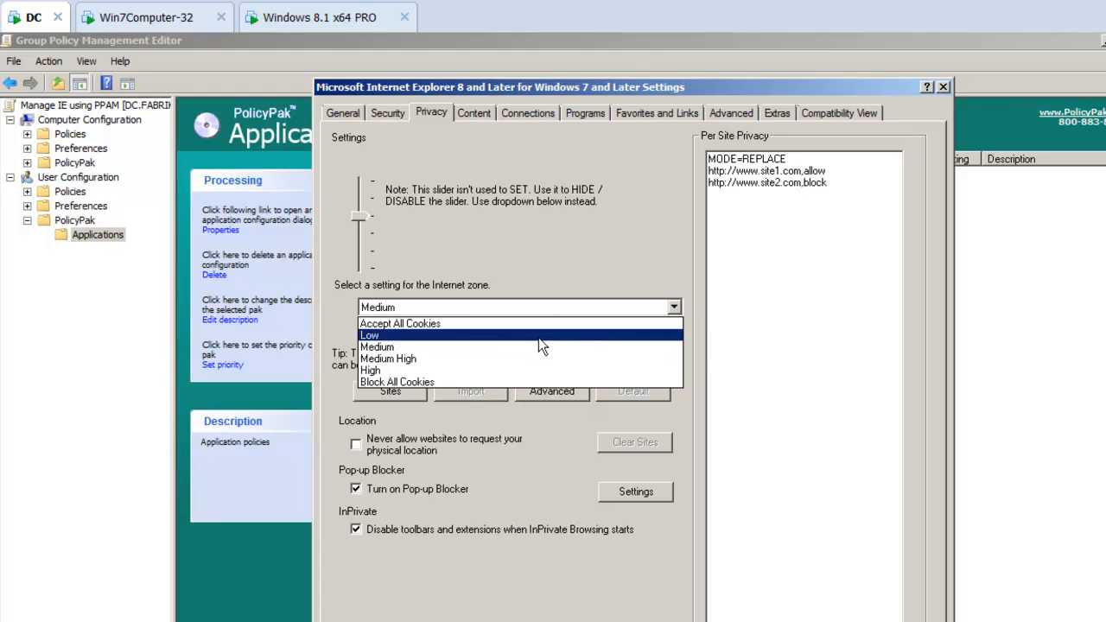
left_click(538, 337)
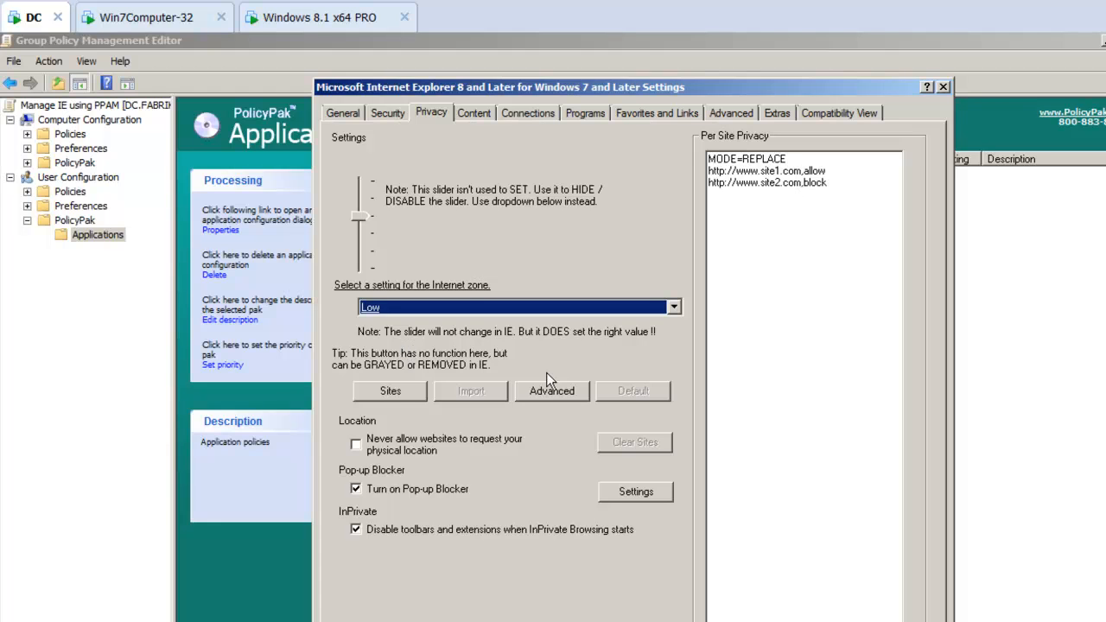
left_click(390, 393)
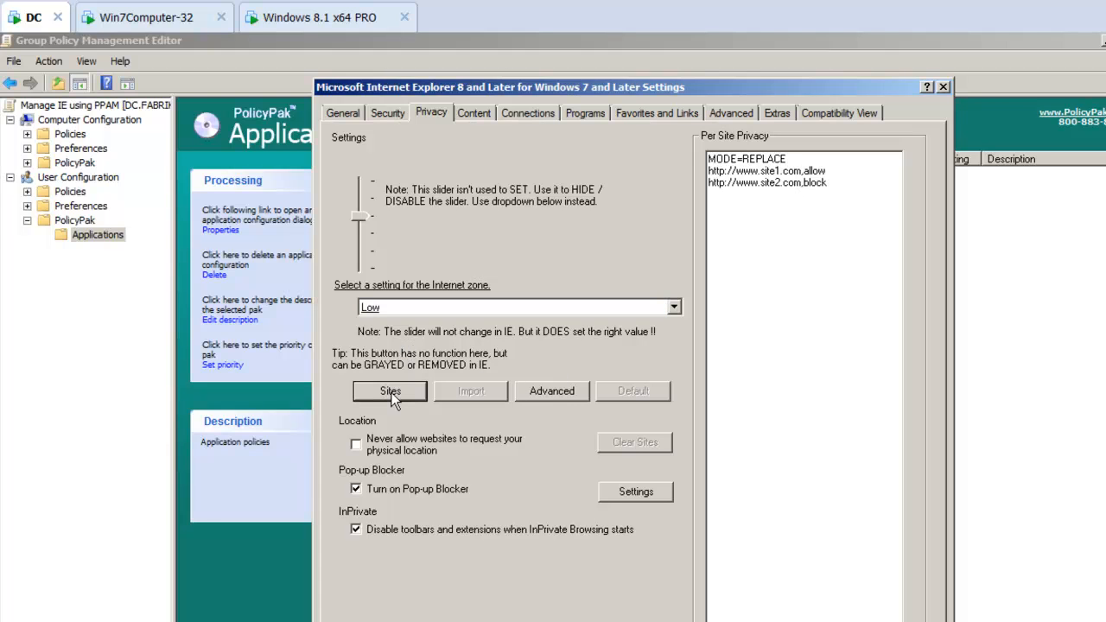
Step: Change the per-site privacy mode line from REPLACE to MODE=MERGE
left_click(795, 181)
left_click(880, 208)
key("Return")
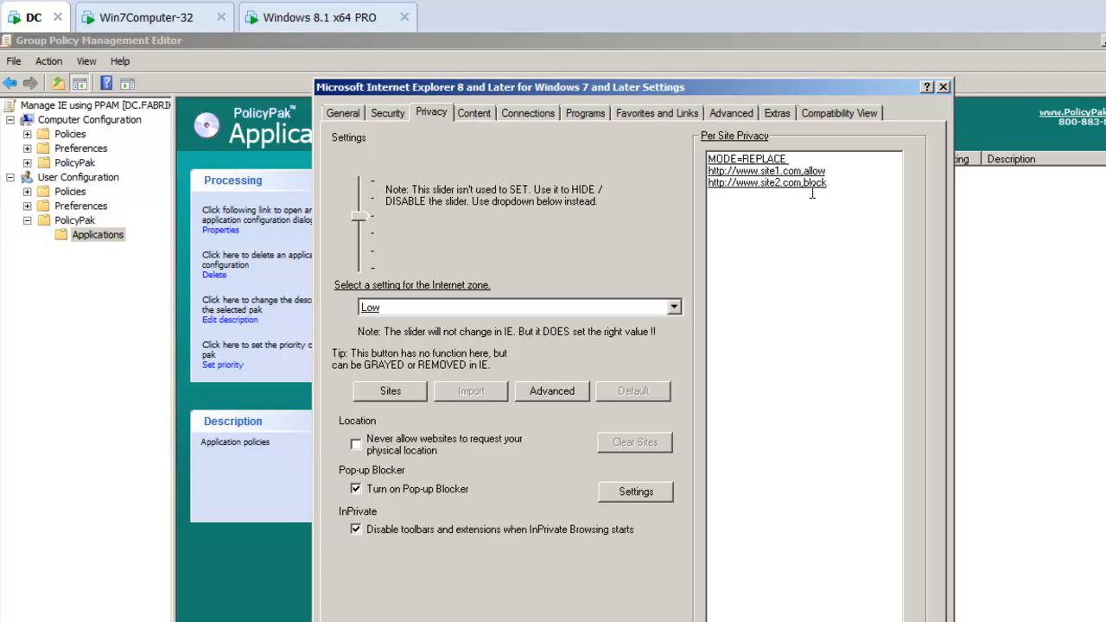
double_click(765, 158)
key("Right")
key("Left")
key("shift+Home")
key("shift+Right")
key("shift+Right")
key("shift+Right")
key("shift+Right")
key("shift+Right")
type("M")
key("Delete")
type("ERGE")
key("Return")
Step: Examine the pop-up blocker exception list in the pak's settings without changing it
left_click(439, 490)
left_click(432, 489)
left_click(634, 492)
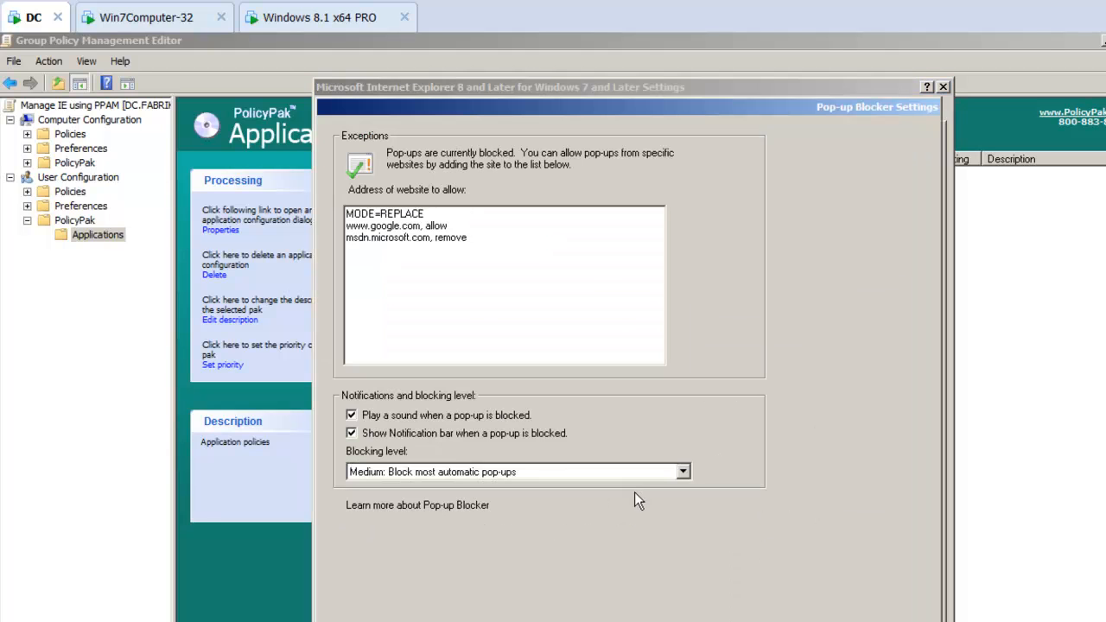
left_click(426, 215)
left_click(488, 242)
key("Return")
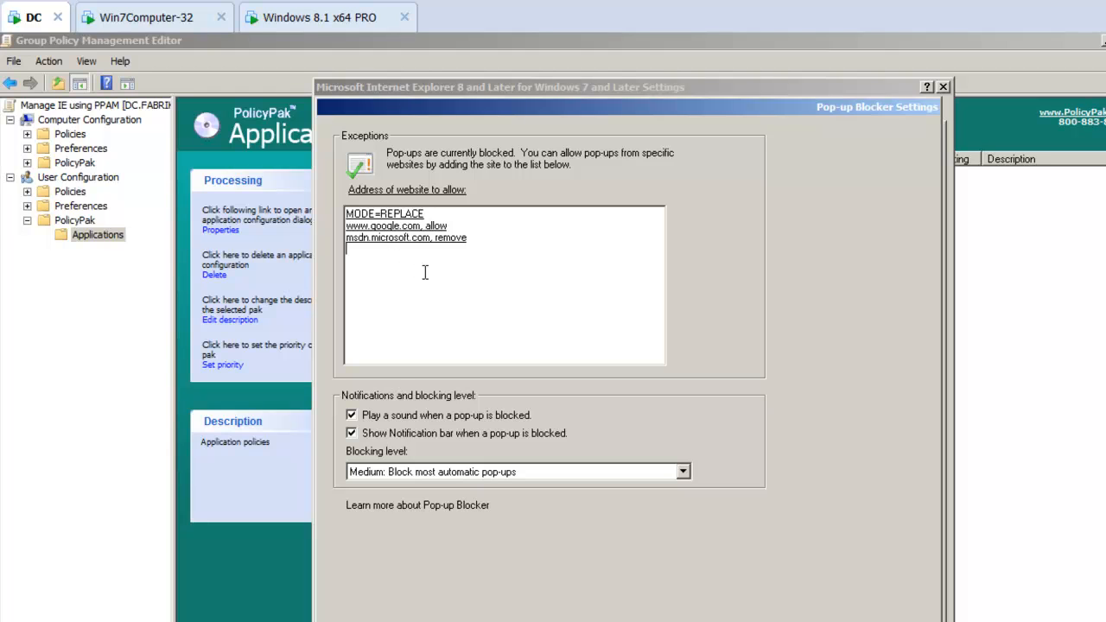
key("Escape")
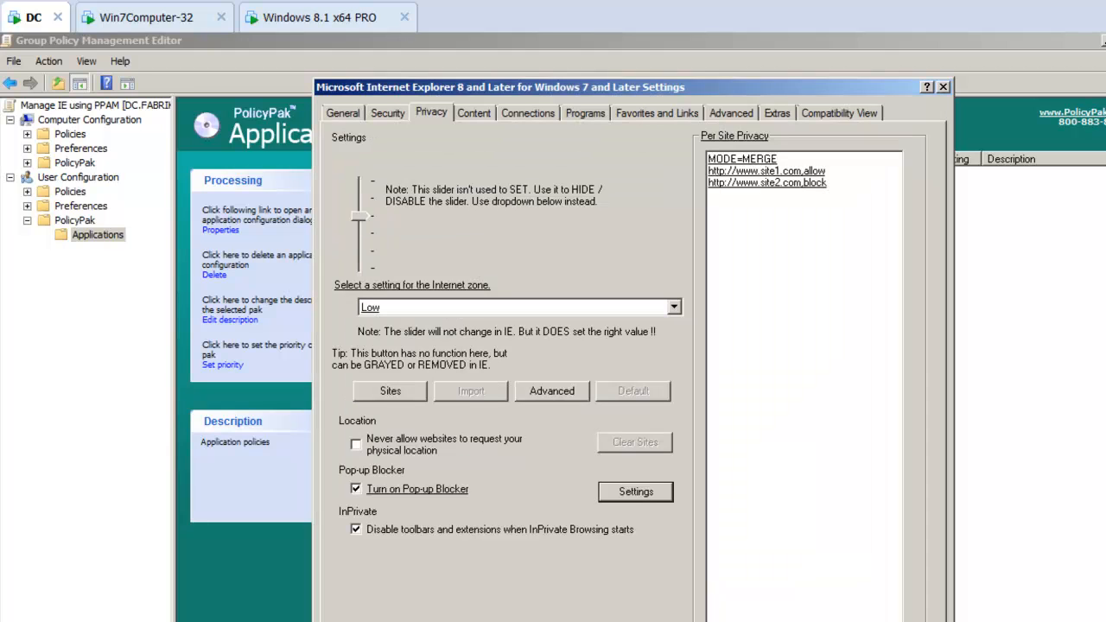
key("Return")
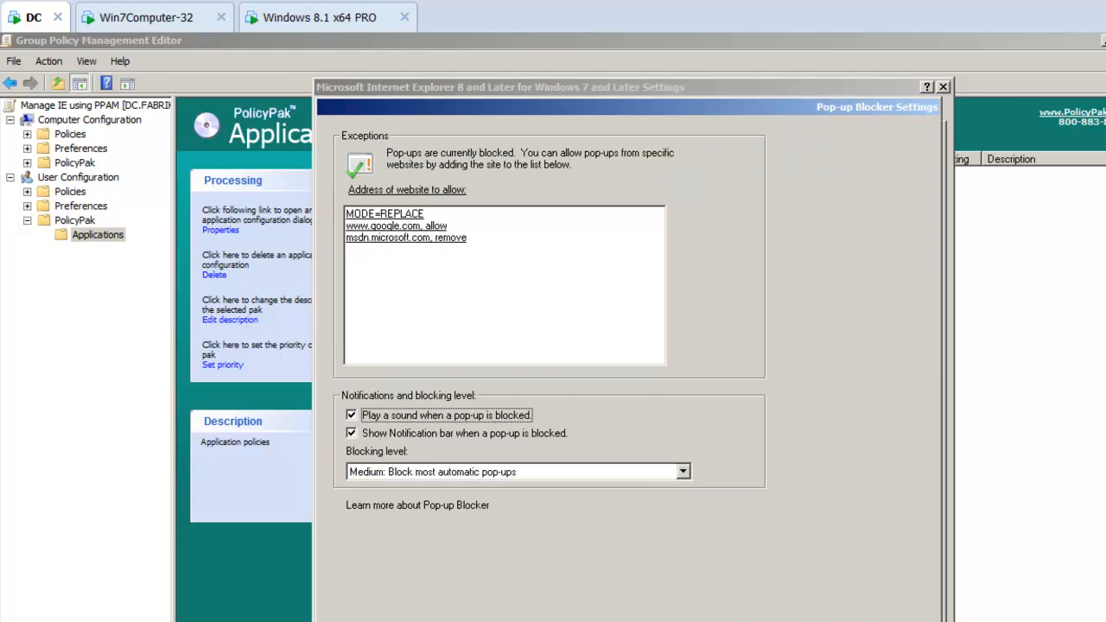
key("Escape")
Step: Close the pak settings dialog and close Internet Explorer on the Windows 7 machine
left_click_drag(678, 93, 664, 82)
key("Escape")
left_click(121, 19)
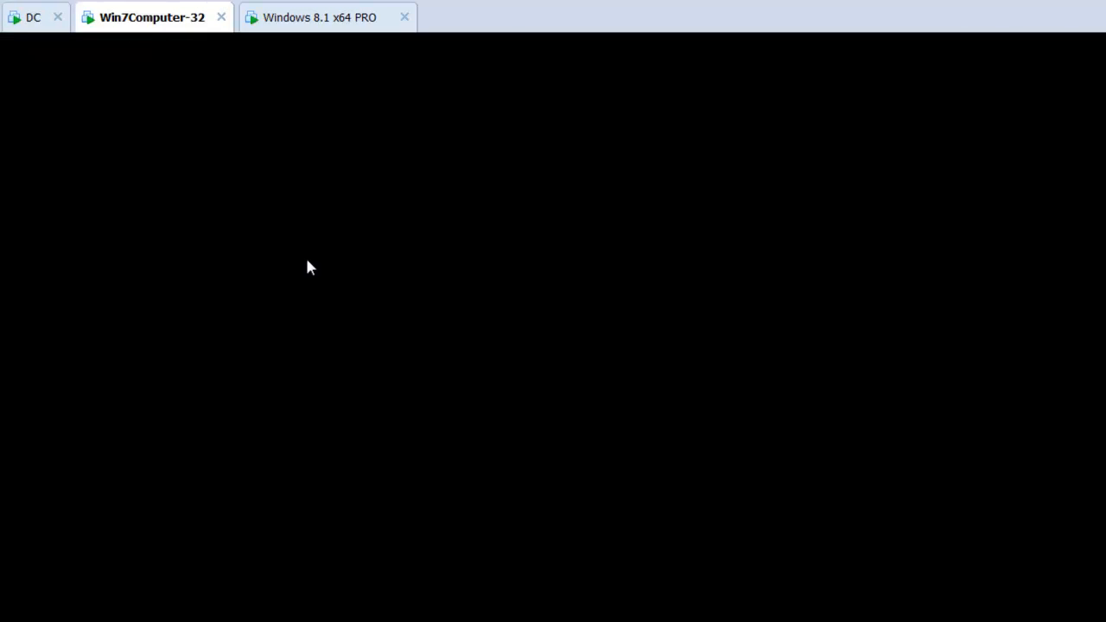
key("alt+F4")
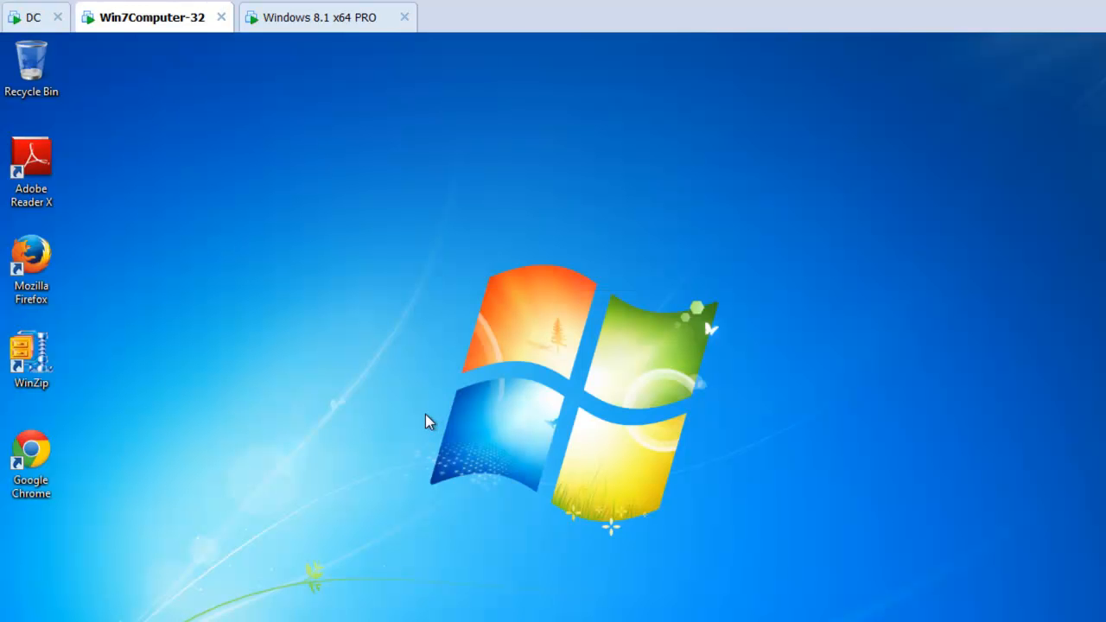
Step: Open a command prompt on the Windows 7 machine and run gpupdate
key("super")
type("gpupcmd")
key("Return")
type("gpupdate")
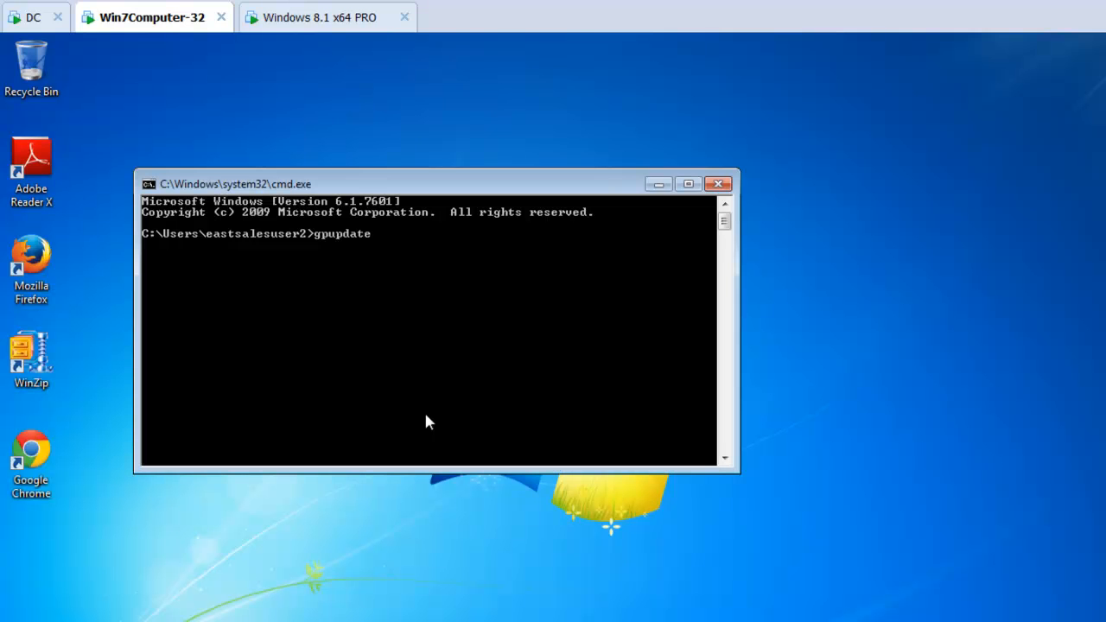
key("Return")
Step: Unlock the Windows 8.1 machine and run gpupdate in a command prompt there
left_click(285, 19)
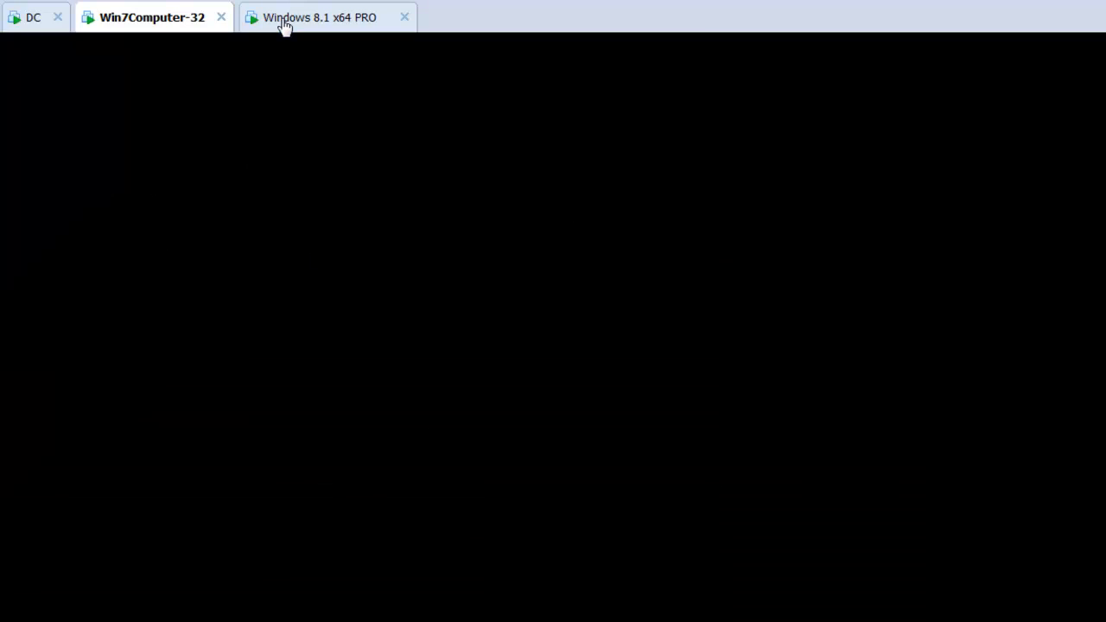
left_click(304, 354)
left_click_drag(475, 342, 557, 109)
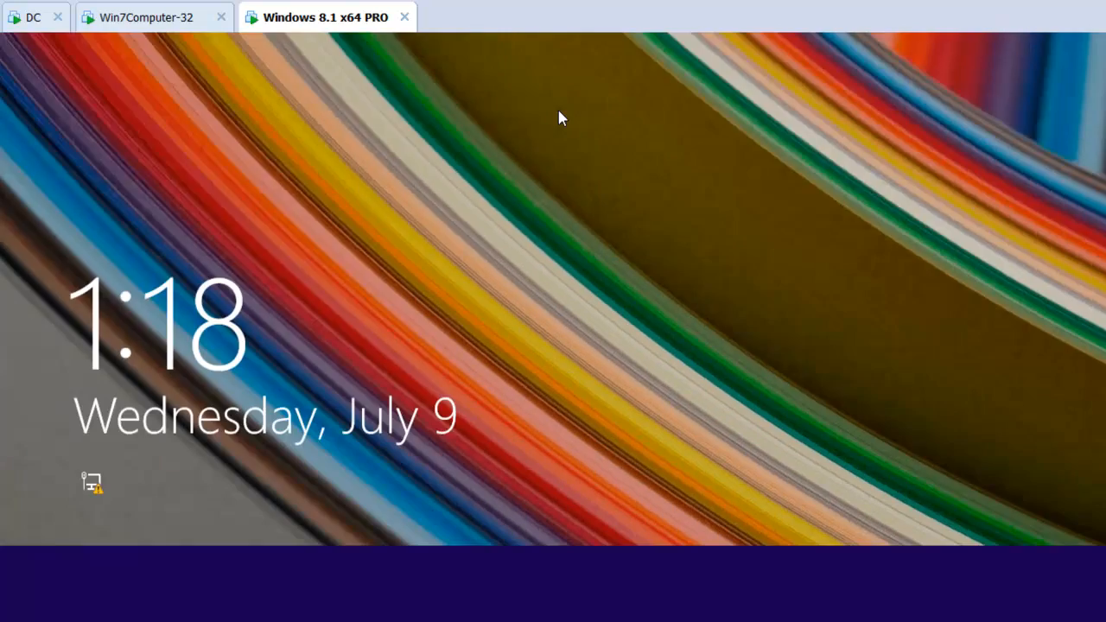
key("Return")
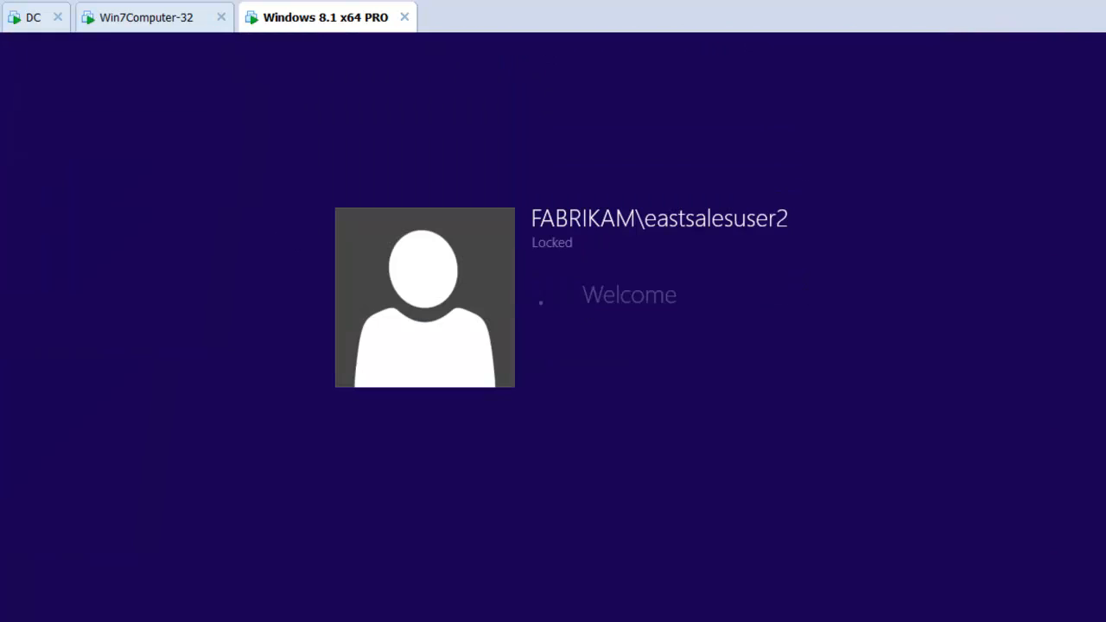
key("super+d")
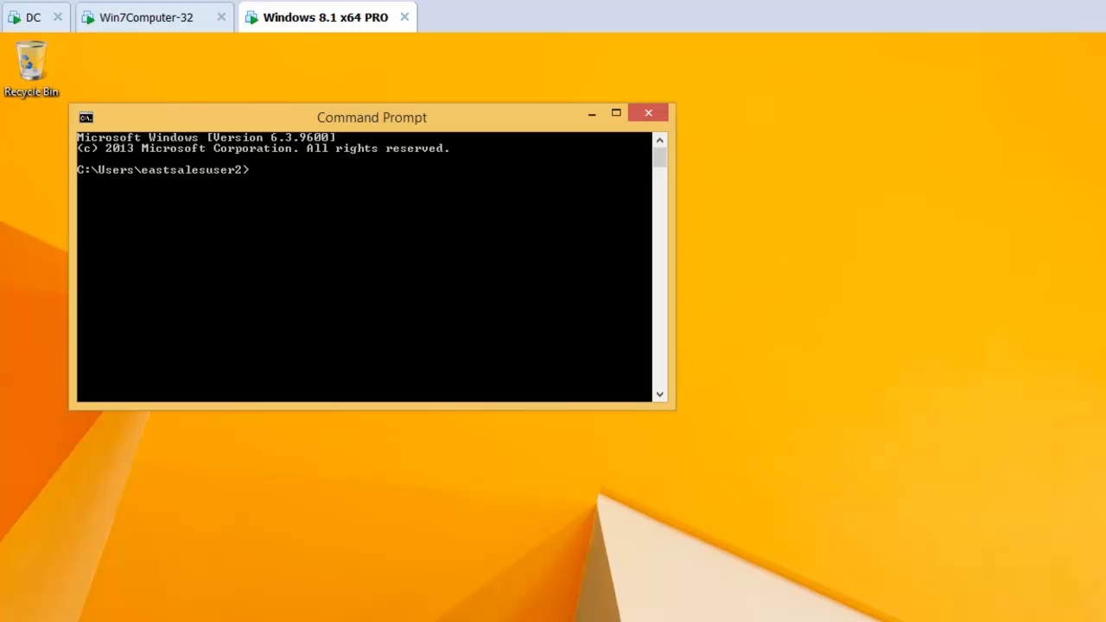
type("gpupdate")
key("Return")
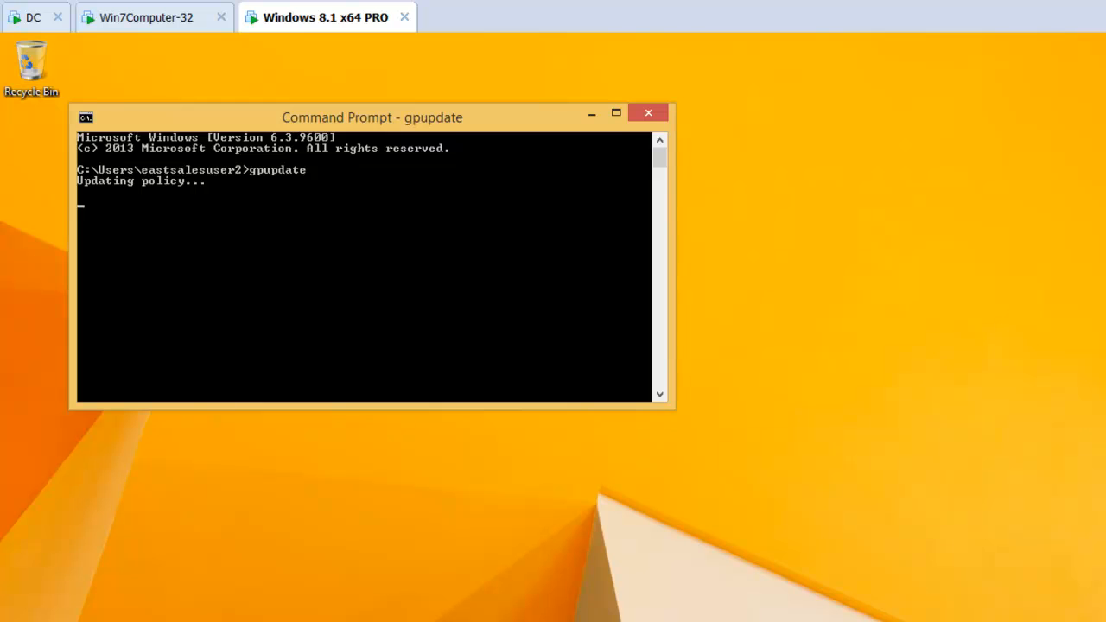
Step: Reopen Internet Explorer's Privacy options on Windows 7 and examine the per-site privacy sites and pop-up blocker exceptions
left_click(161, 19)
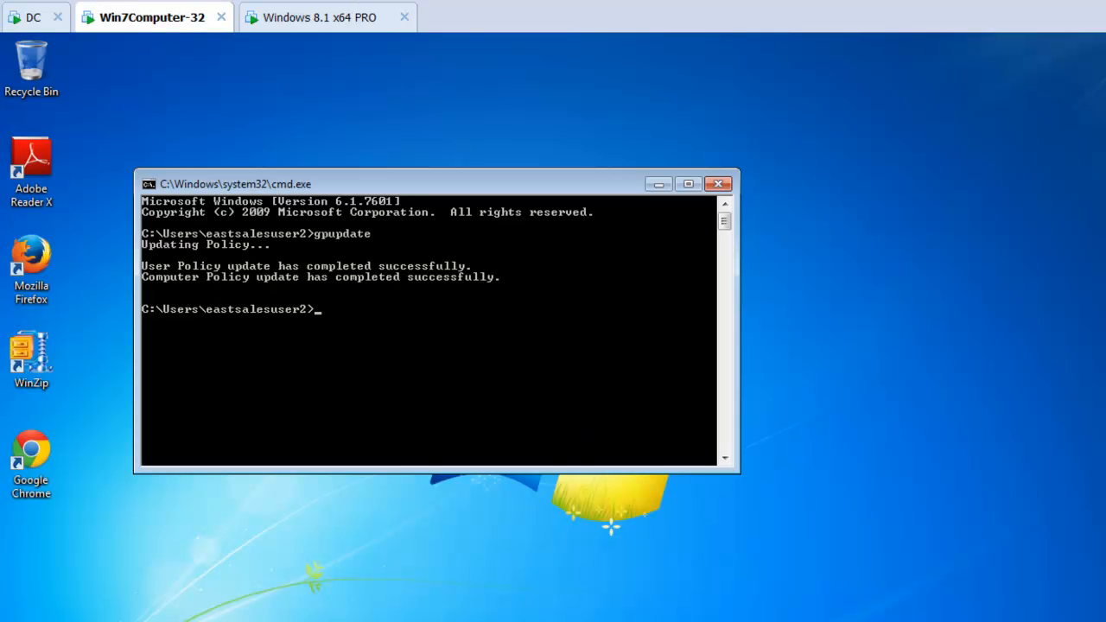
key("super")
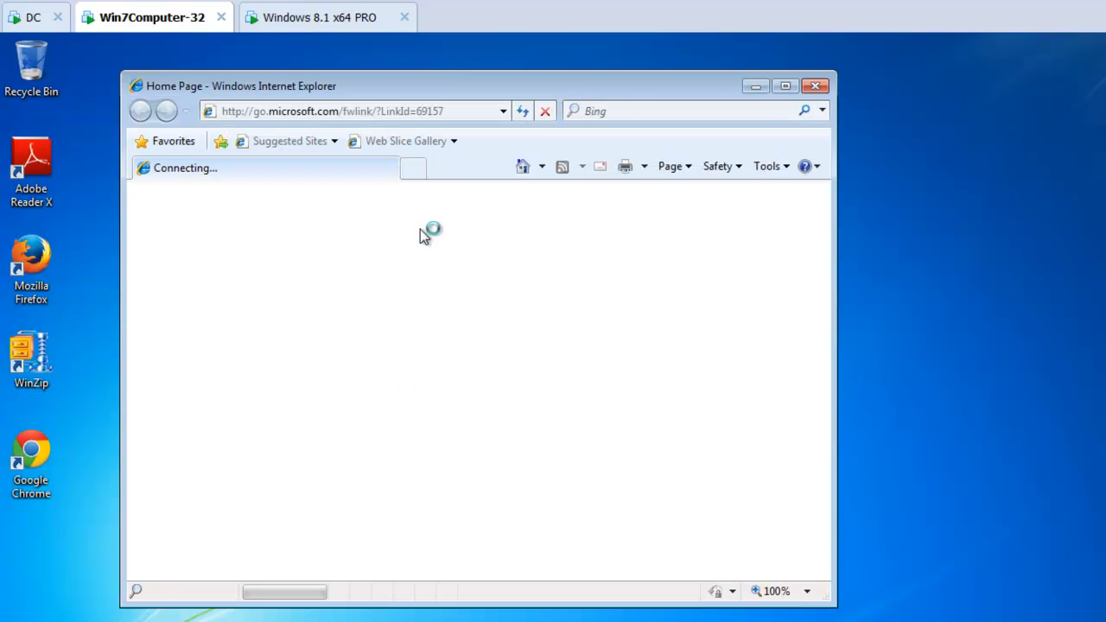
left_click(769, 167)
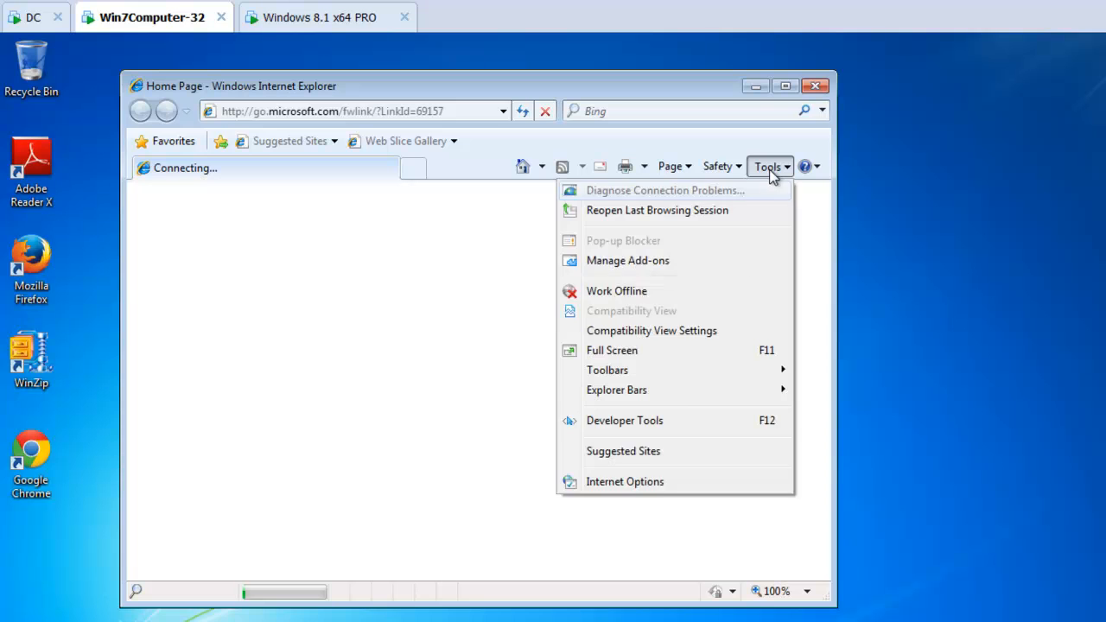
left_click(648, 480)
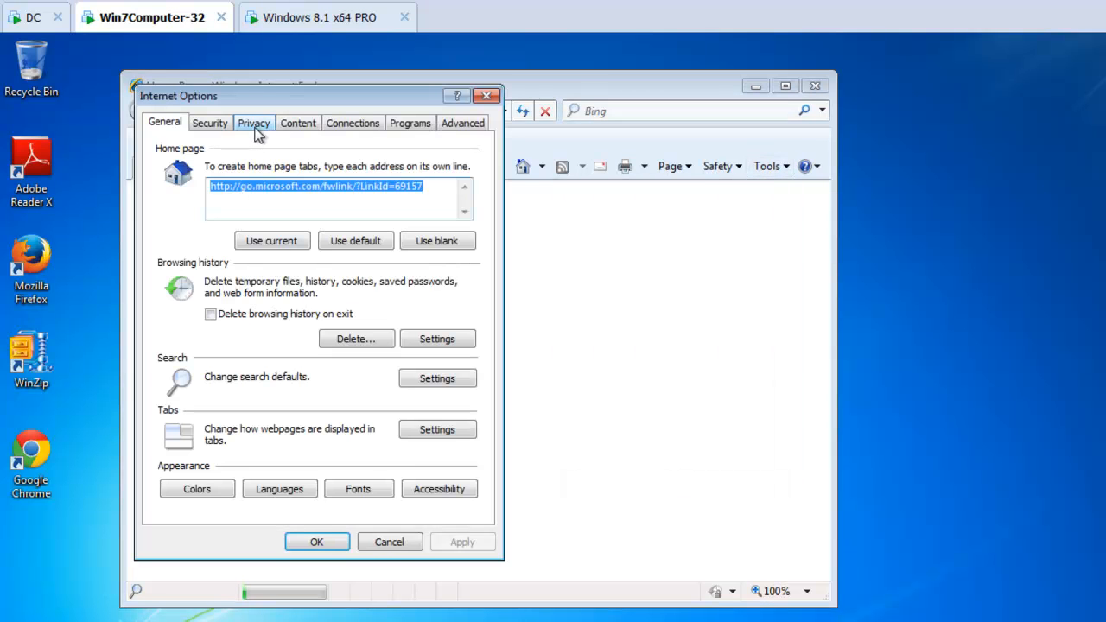
left_click(256, 128)
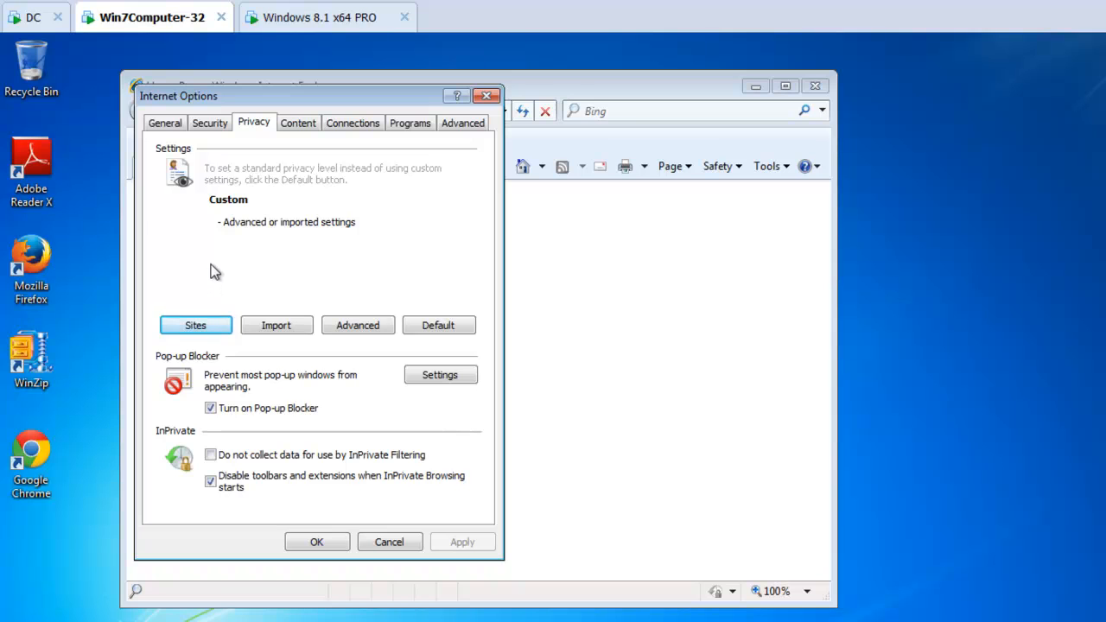
left_click(213, 329)
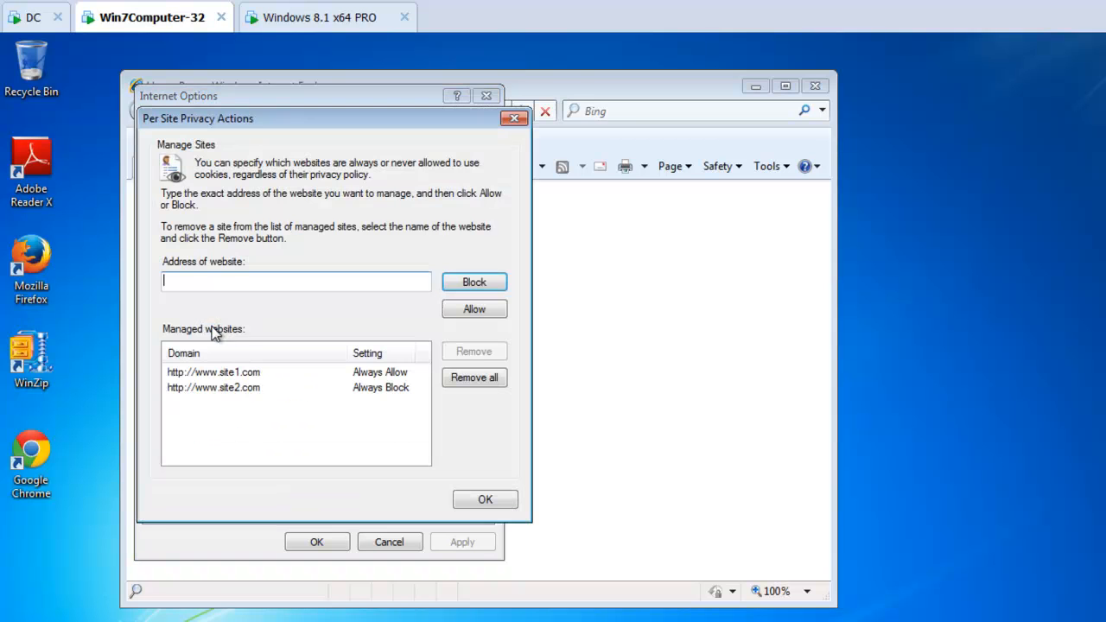
left_click_drag(268, 120, 614, 129)
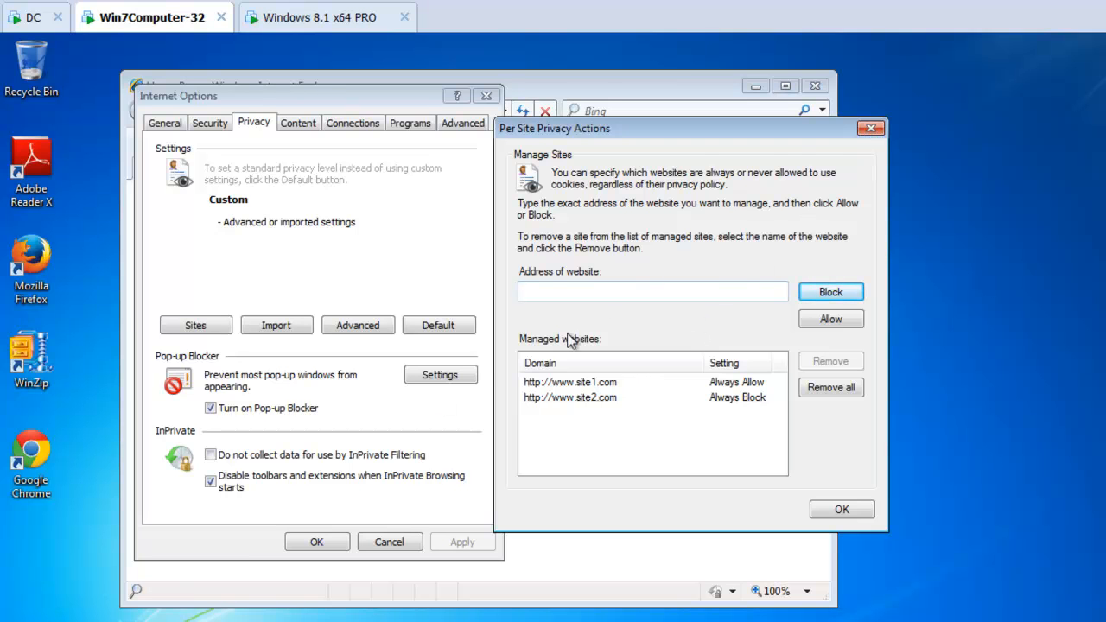
left_click(870, 129)
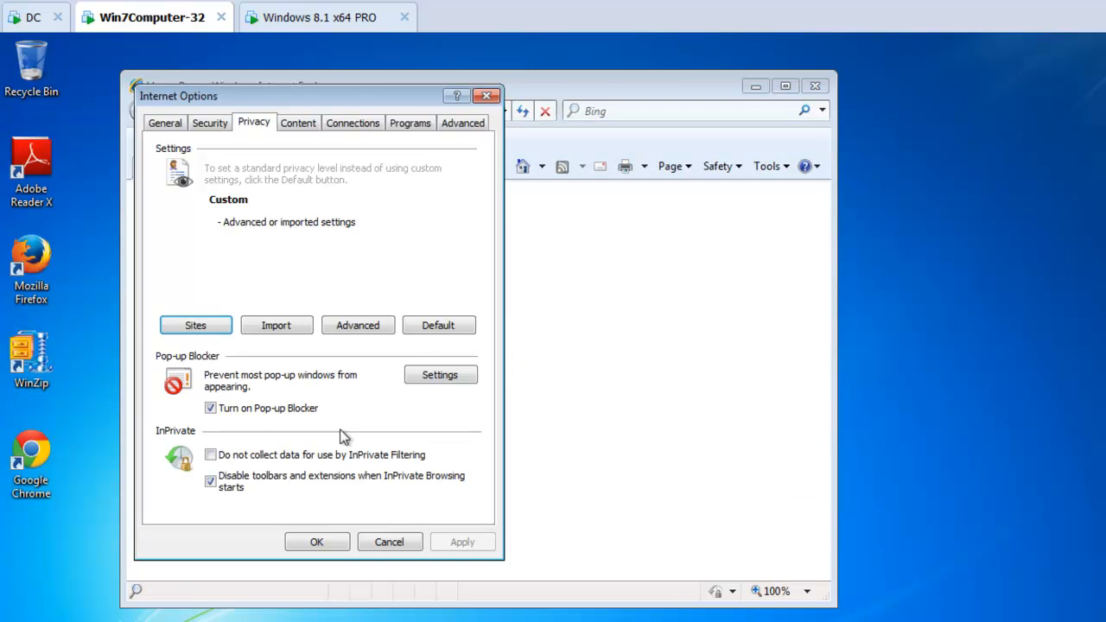
left_click(440, 375)
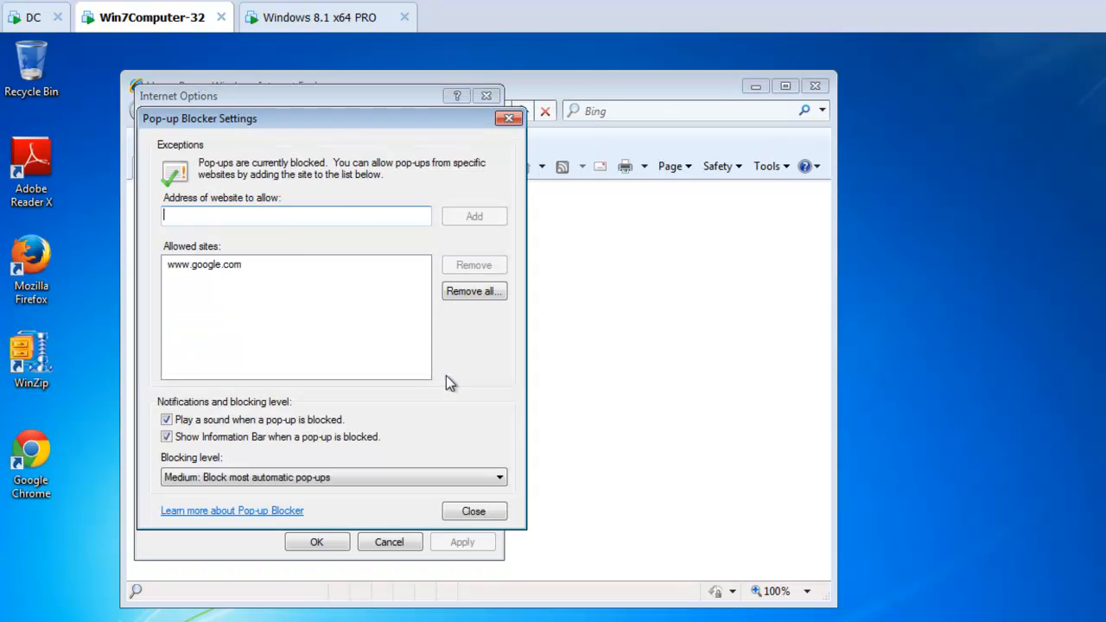
left_click_drag(393, 131, 737, 160)
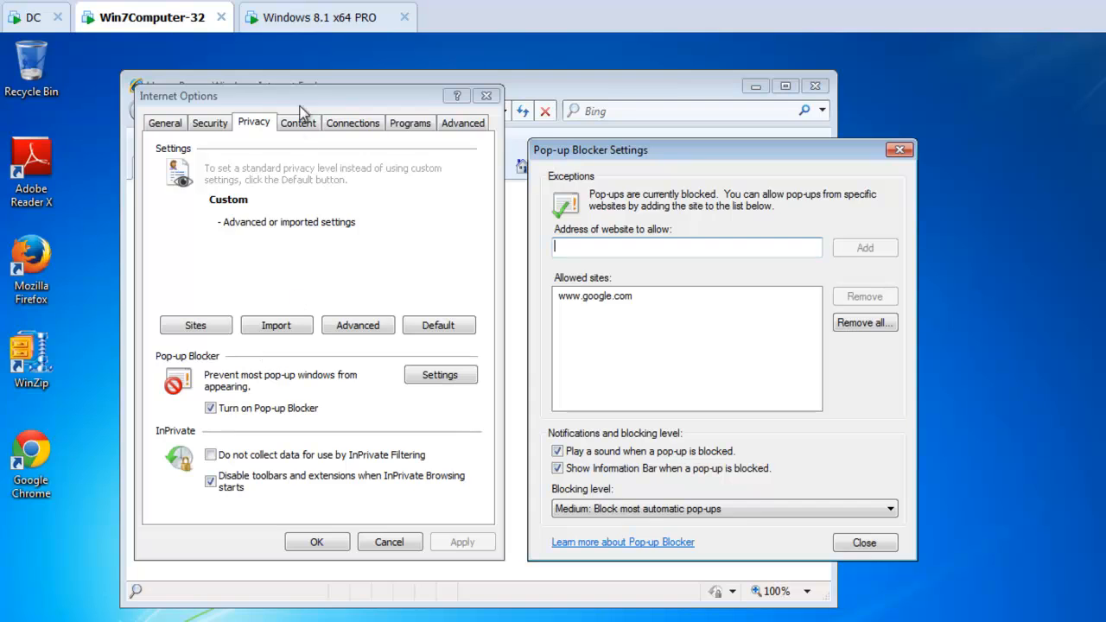
Step: Open Internet Explorer's Privacy options on the Windows 8.1 machine, examine the per-site privacy sites and pop-up blocker exceptions, and close it
left_click(326, 17)
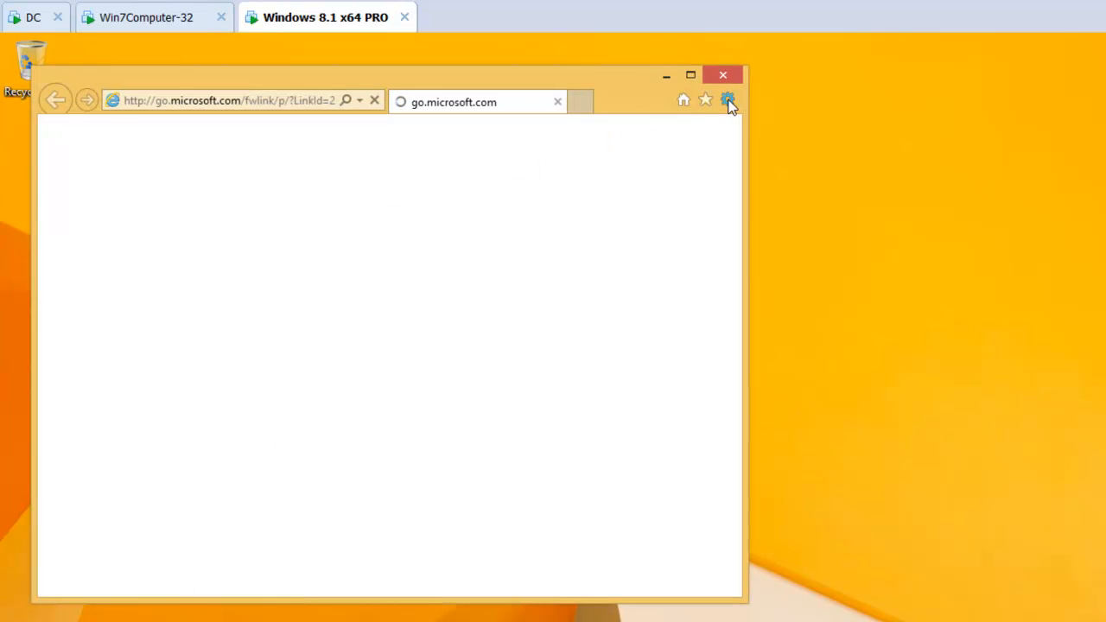
left_click(728, 102)
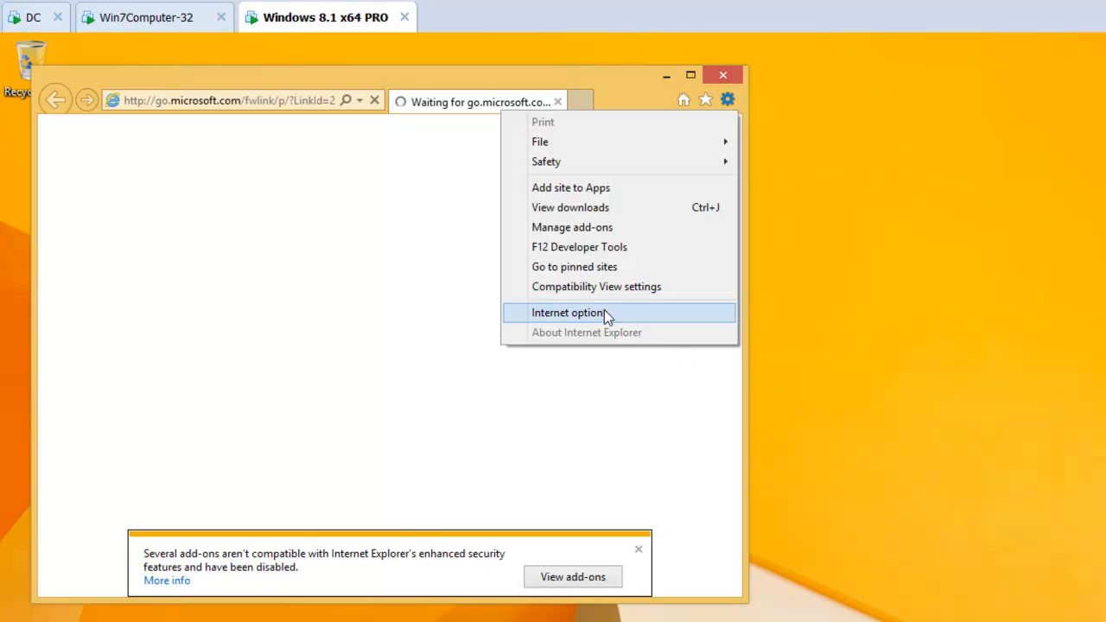
left_click(612, 312)
left_click(171, 123)
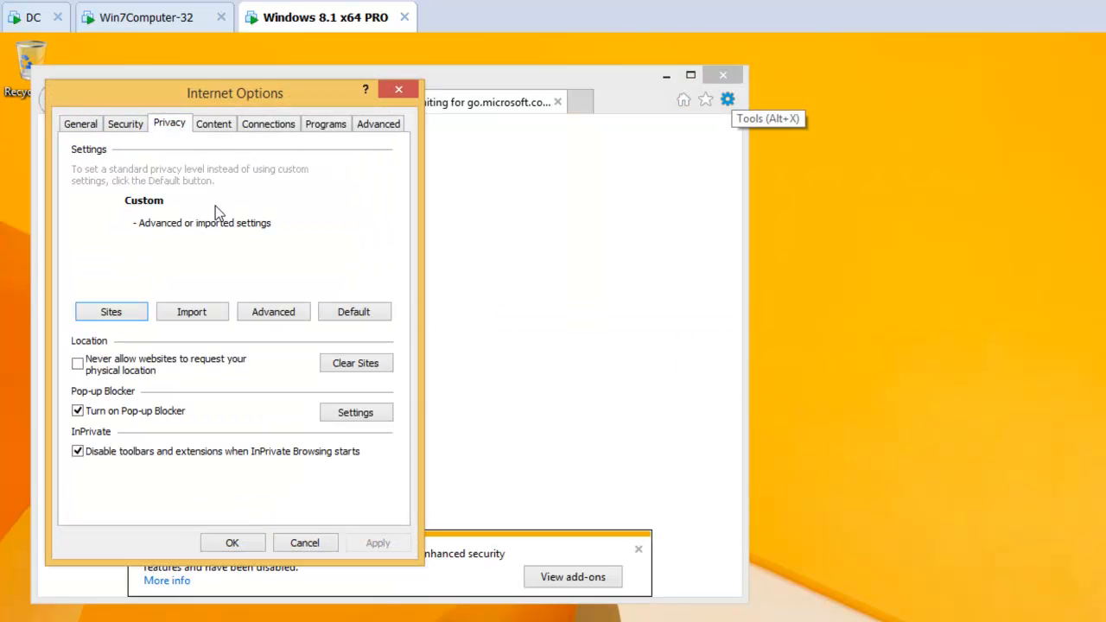
left_click(124, 313)
left_click_drag(174, 127, 544, 104)
key("Escape")
left_click(350, 414)
left_click_drag(280, 129, 587, 135)
key("Escape")
left_click(398, 91)
left_click(722, 76)
Step: Reopen the Internet Explorer pak on the domain controller and disable the Sites button on its Privacy tab in the target application
left_click(27, 20)
left_click(447, 174)
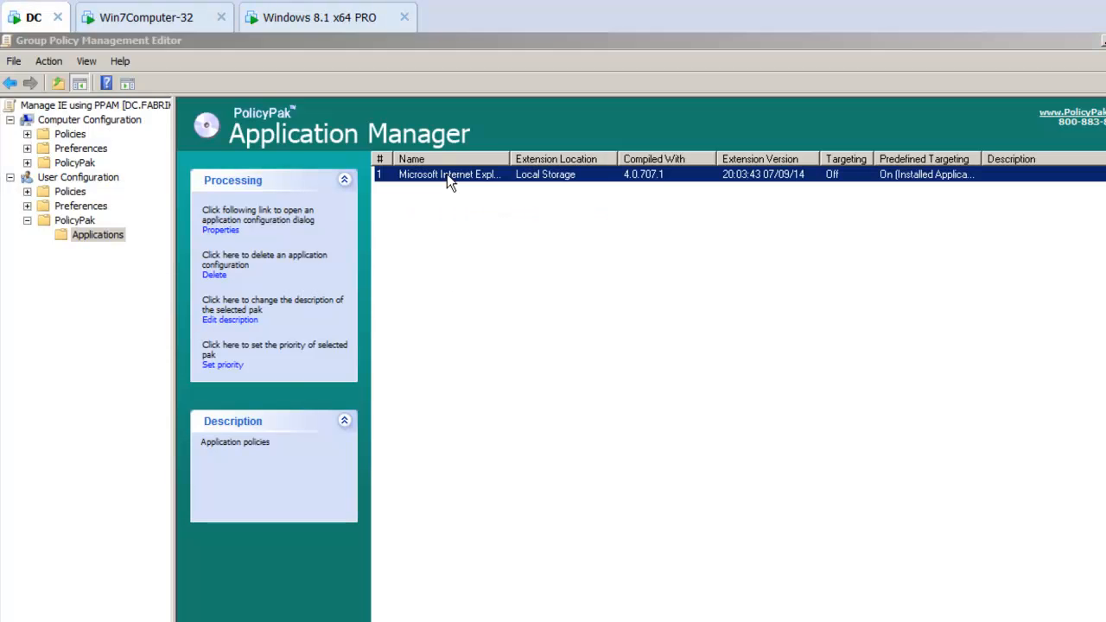
double_click(447, 173)
left_click(128, 77)
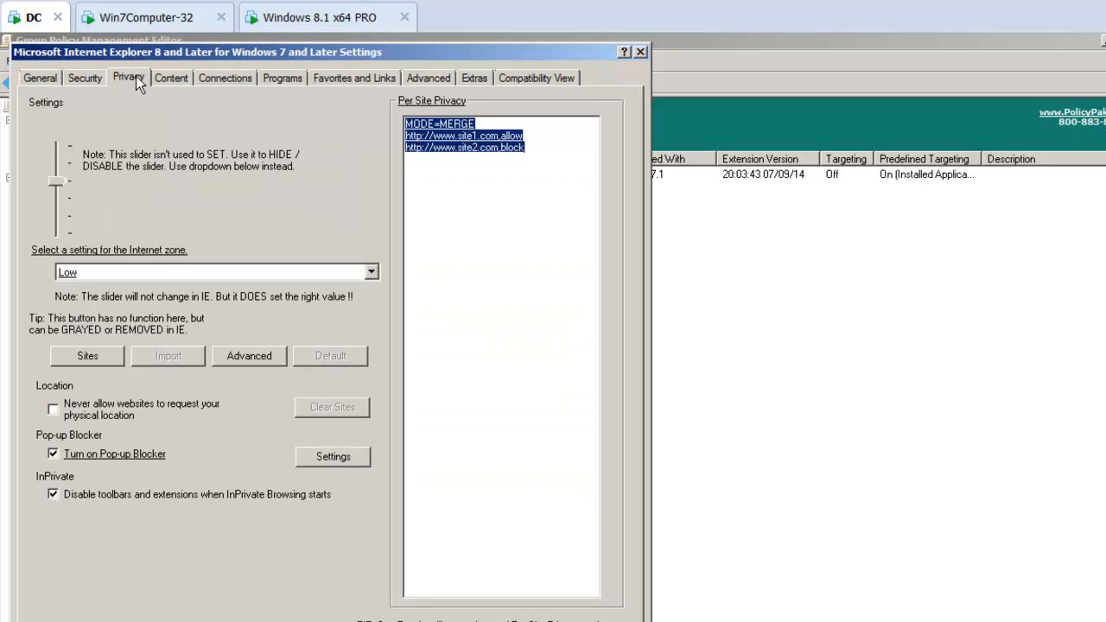
right_click(89, 358)
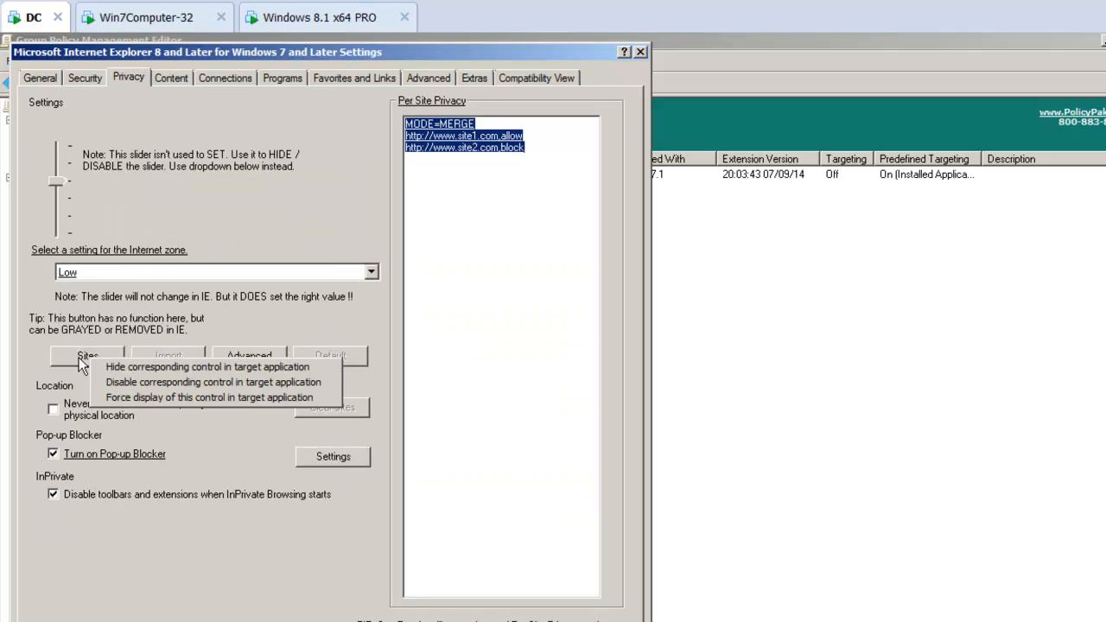
left_click(70, 356)
right_click(99, 358)
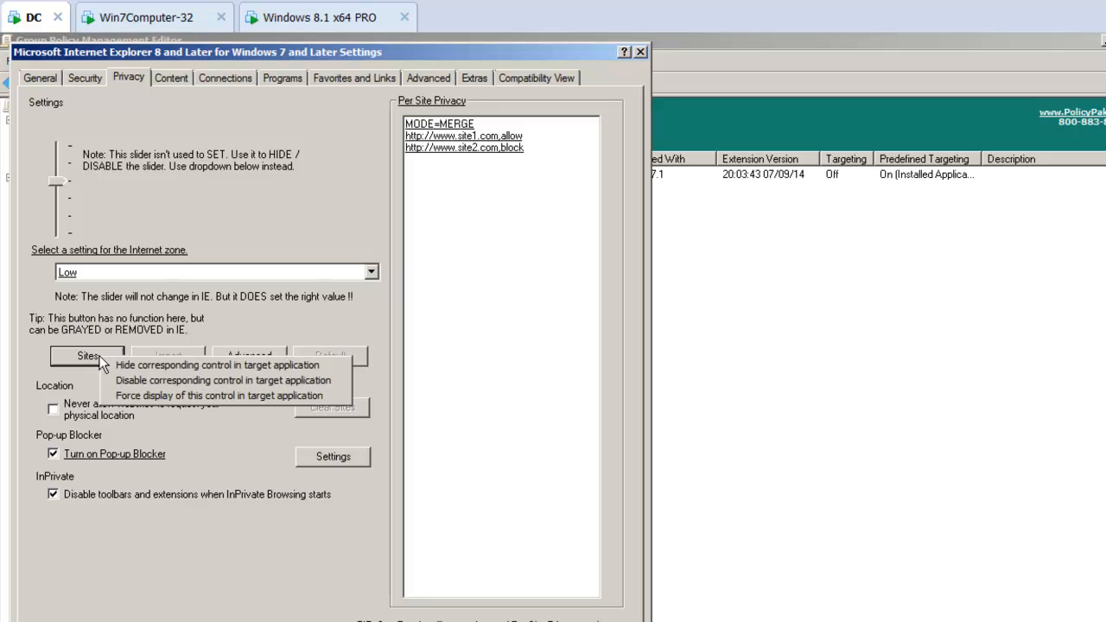
left_click(136, 384)
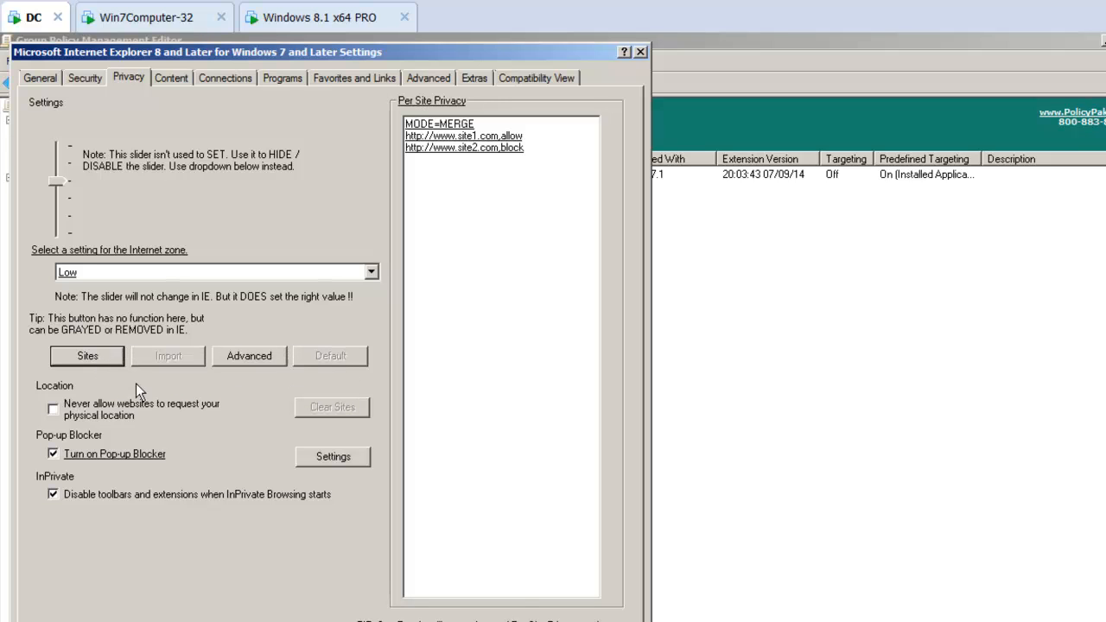
Step: Disable the Turn on Pop-up Blocker checkbox and the pop-up blocker Settings button in the target application, and save the pak
right_click(124, 452)
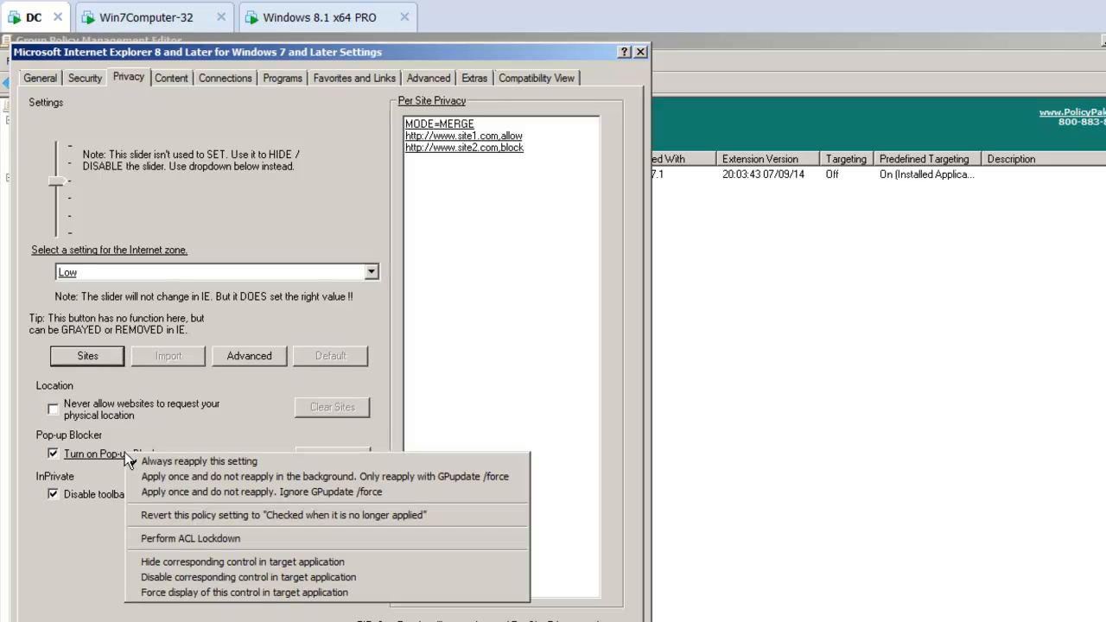
left_click(173, 579)
right_click(351, 455)
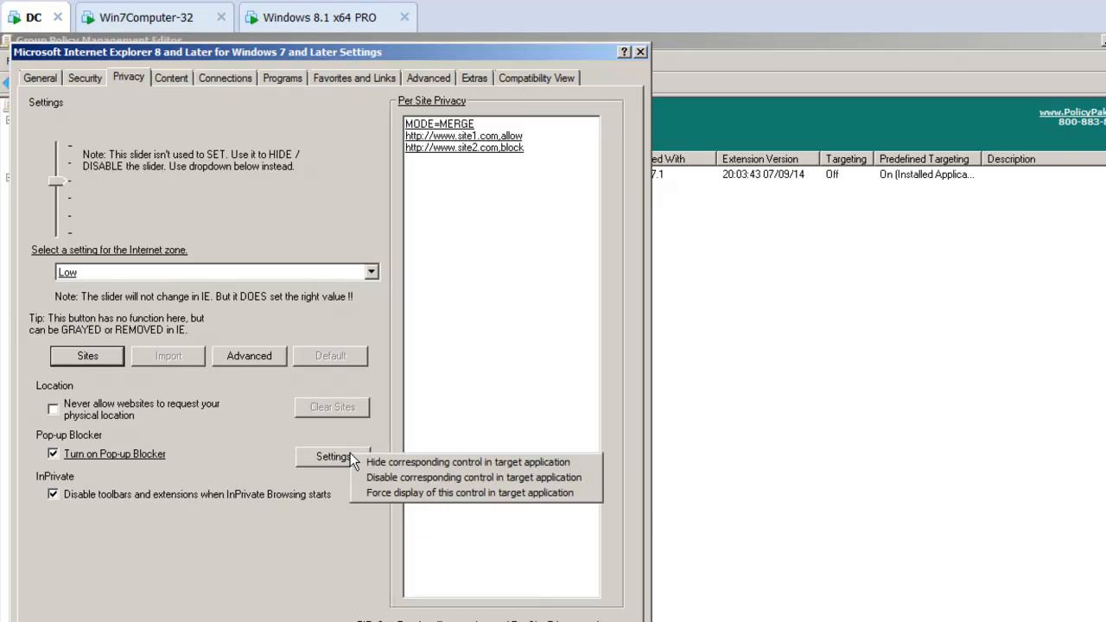
left_click(360, 476)
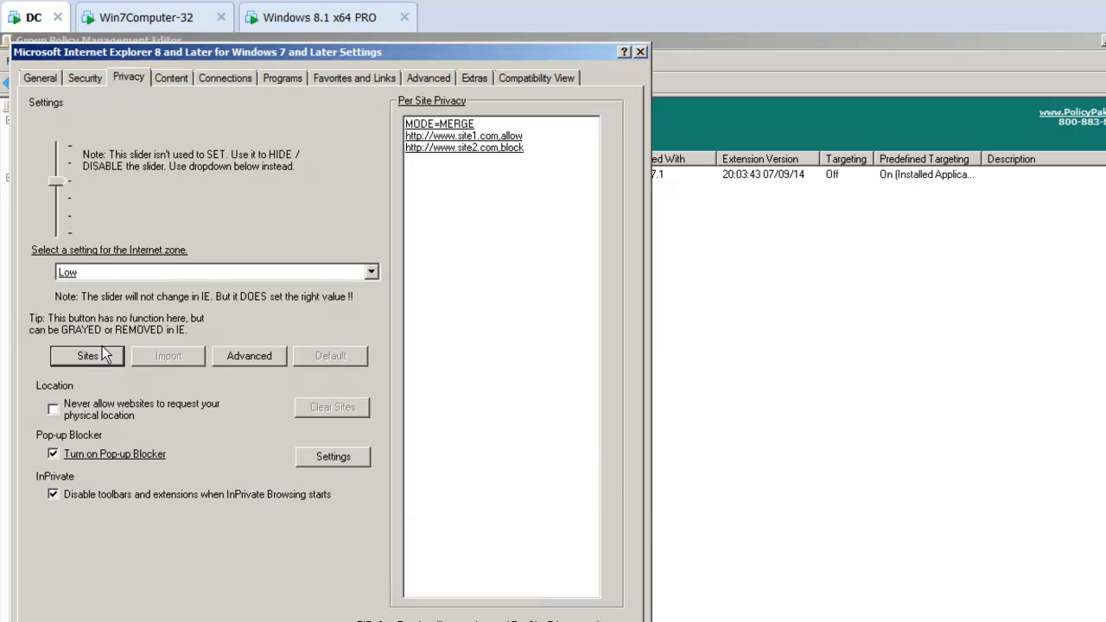
left_click(457, 621)
Step: Switch to the Windows 7 machine, close Internet Explorer, and run gpupdate in the command prompt
left_click(143, 21)
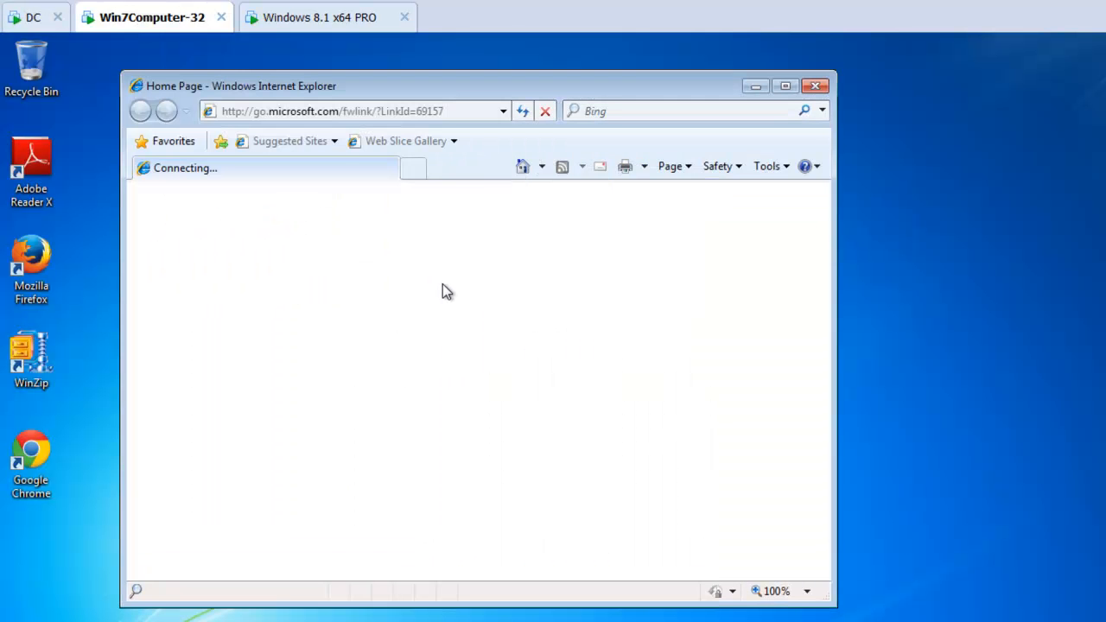
key("alt+F4")
type("gpupdate")
key("Return")
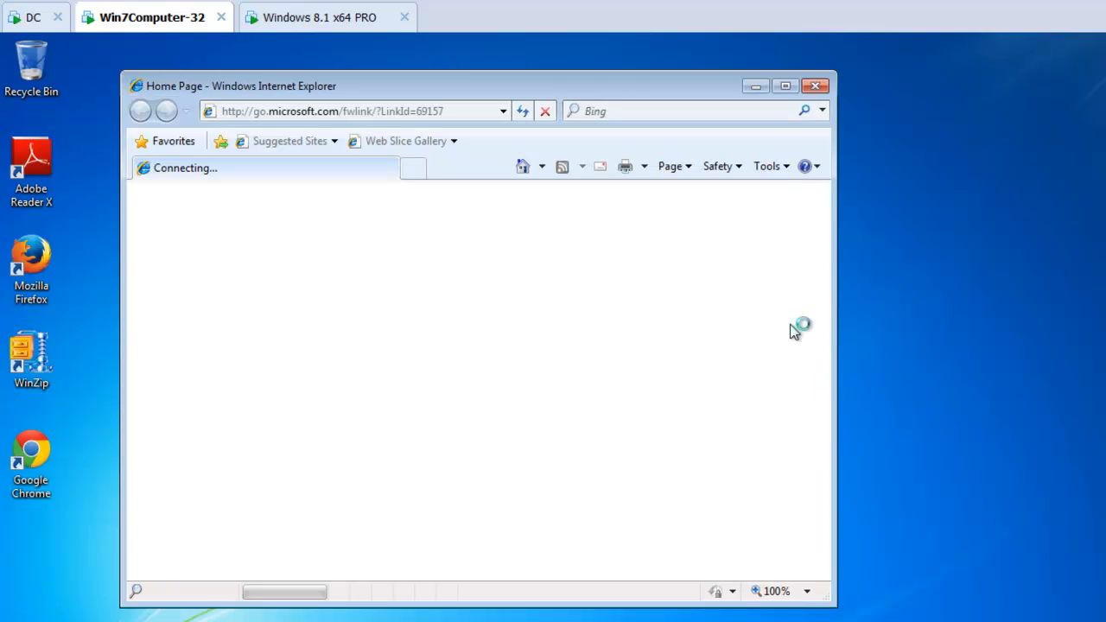
Step: Open Internet Explorer's Internet Options on Windows 7 and view the Privacy tab's Sites and pop-up blocker controls
left_click(776, 169)
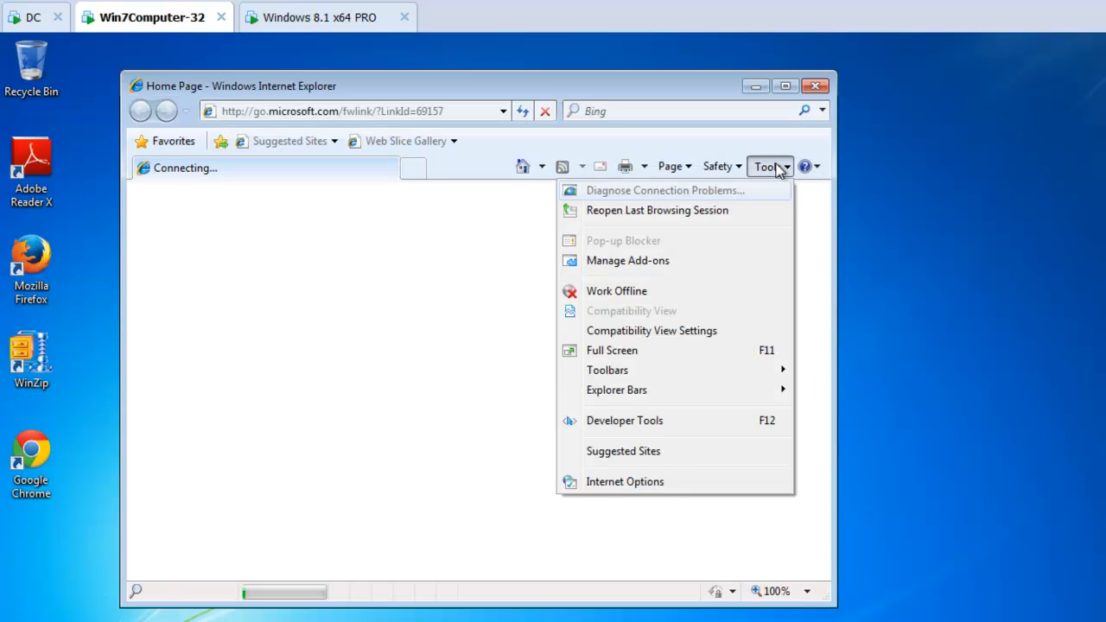
left_click(647, 481)
left_click(256, 126)
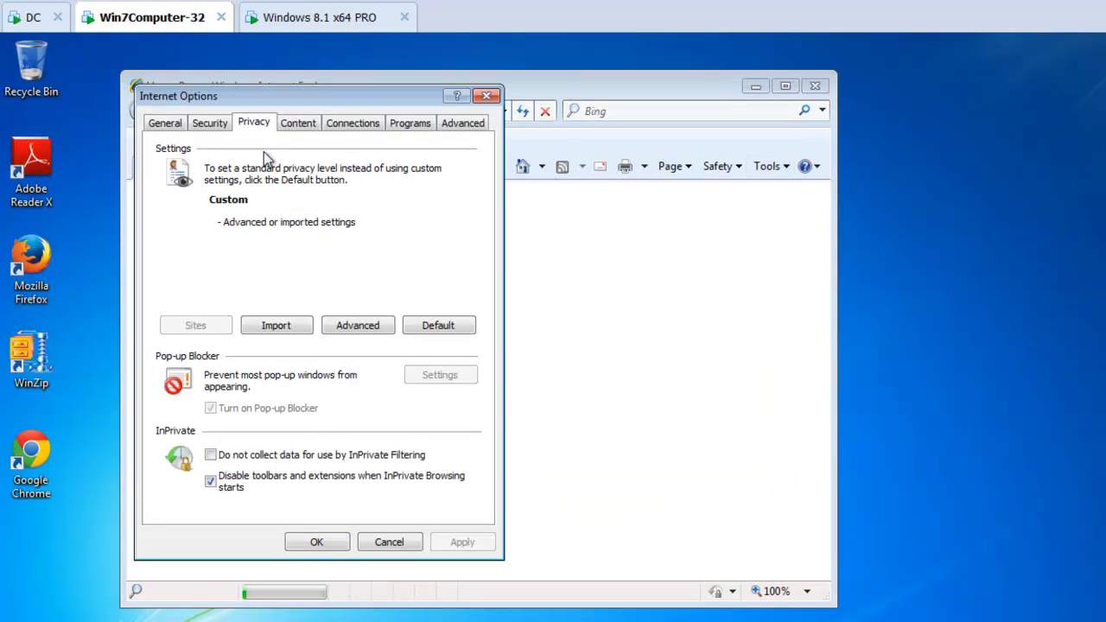